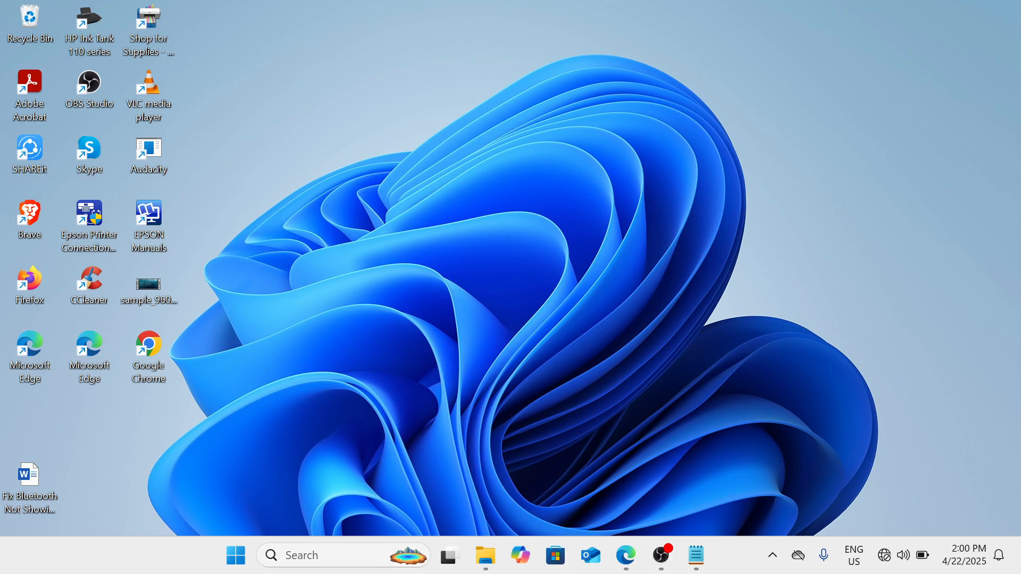
# Find Edit power plan through Windows search and open the current plan's advanced power settings.
pyautogui.click(322, 564)
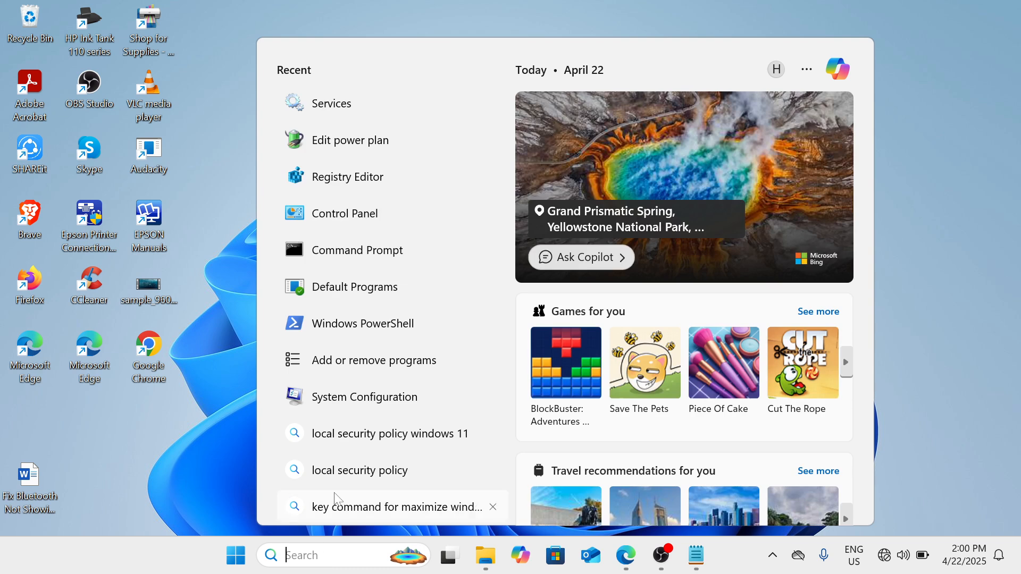
pyautogui.write('edit')
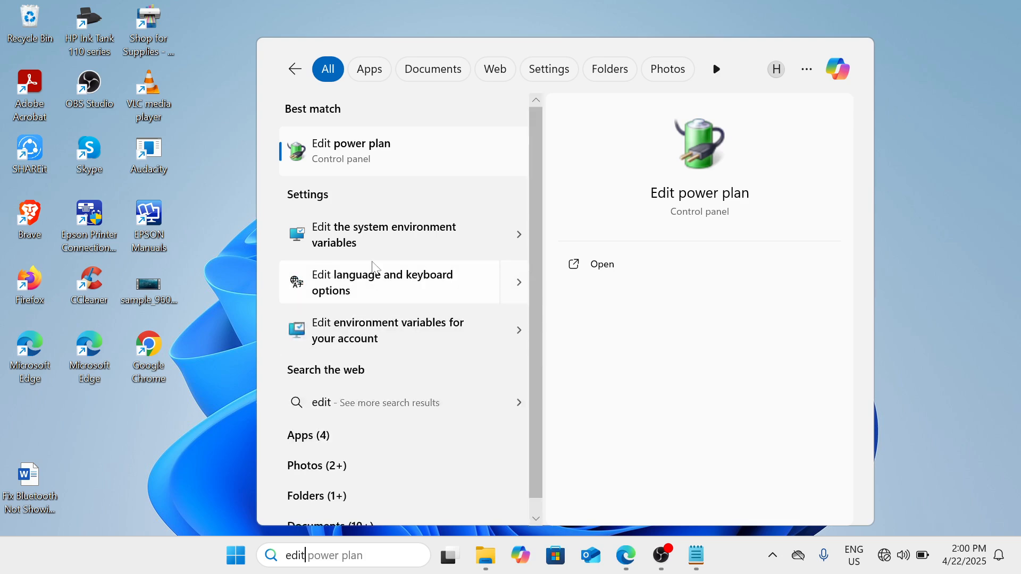
pyautogui.click(437, 169)
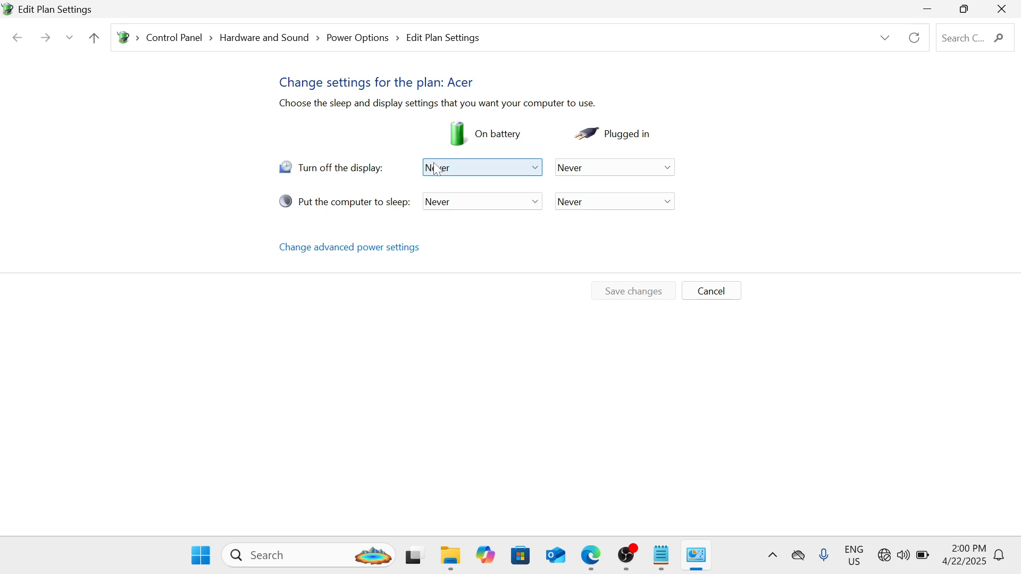
pyautogui.click(389, 248)
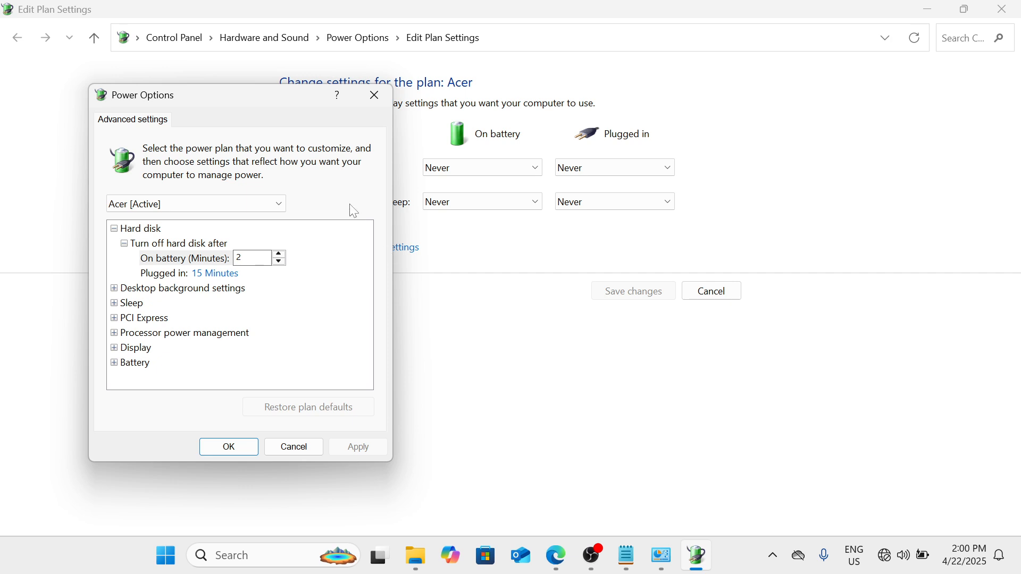
# Choose the Ultimate Performance power plan in the advanced settings, and close the power windows without applying it.
pyautogui.click(276, 206)
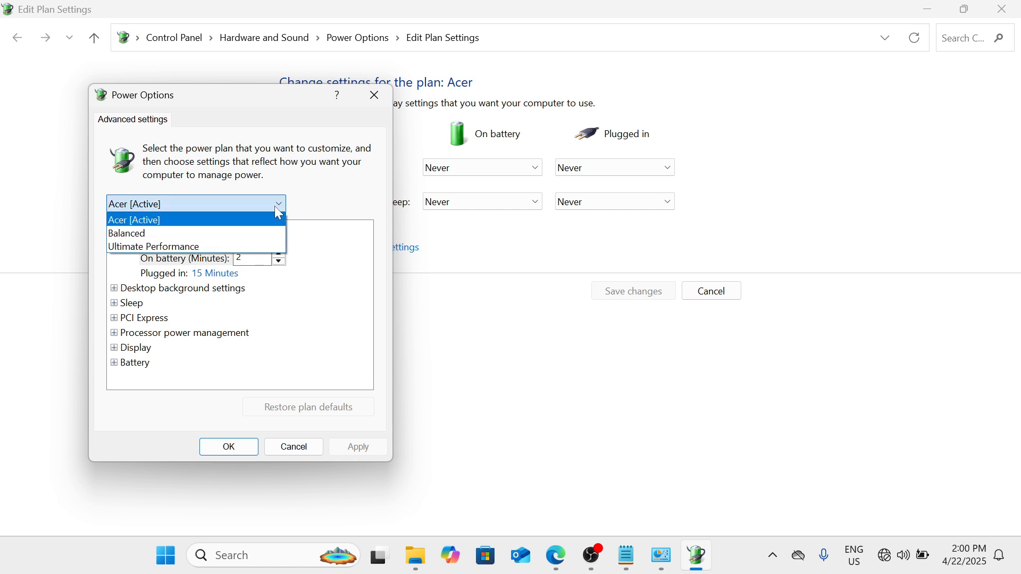
pyautogui.click(258, 247)
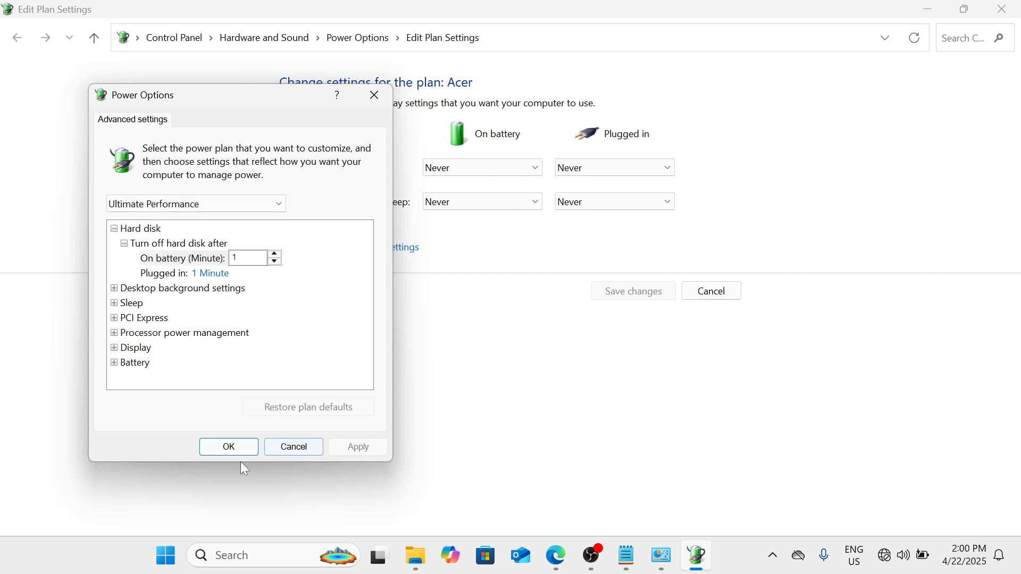
pyautogui.click(375, 96)
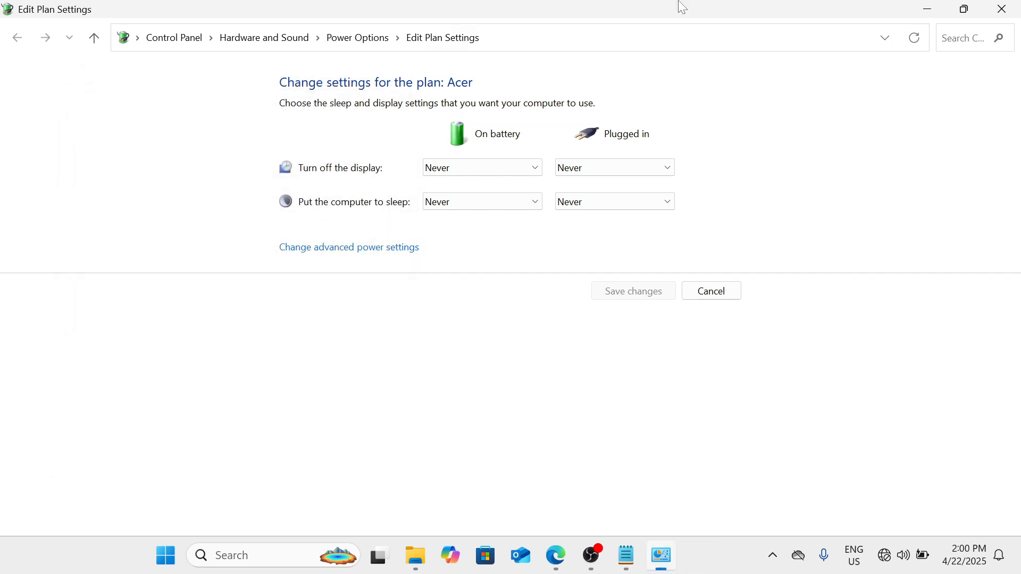
pyautogui.click(1003, 9)
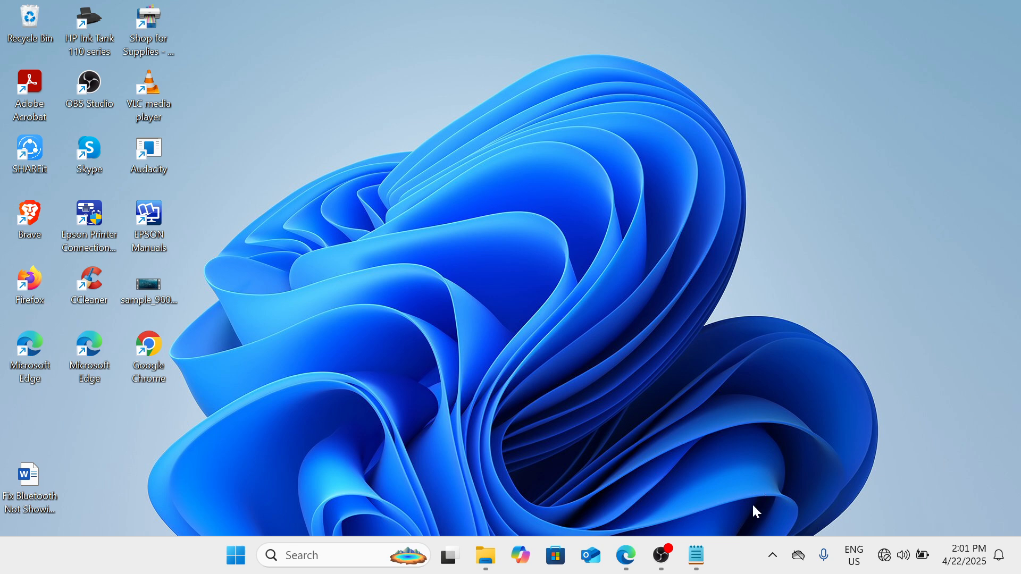
# Open Task Manager from the desktop and maximize its window.
pyautogui.rightClick(737, 561)
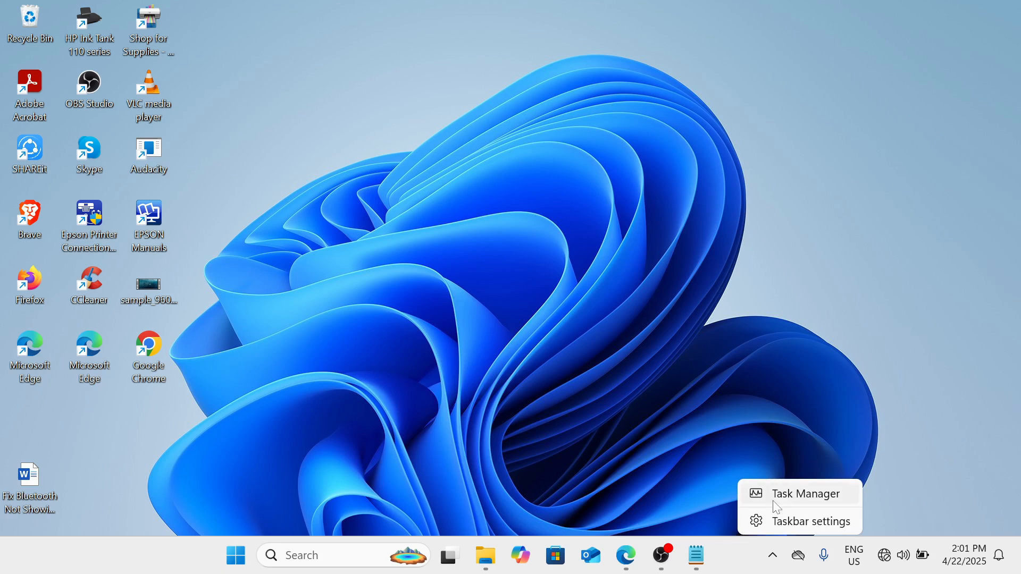
pyautogui.click(786, 499)
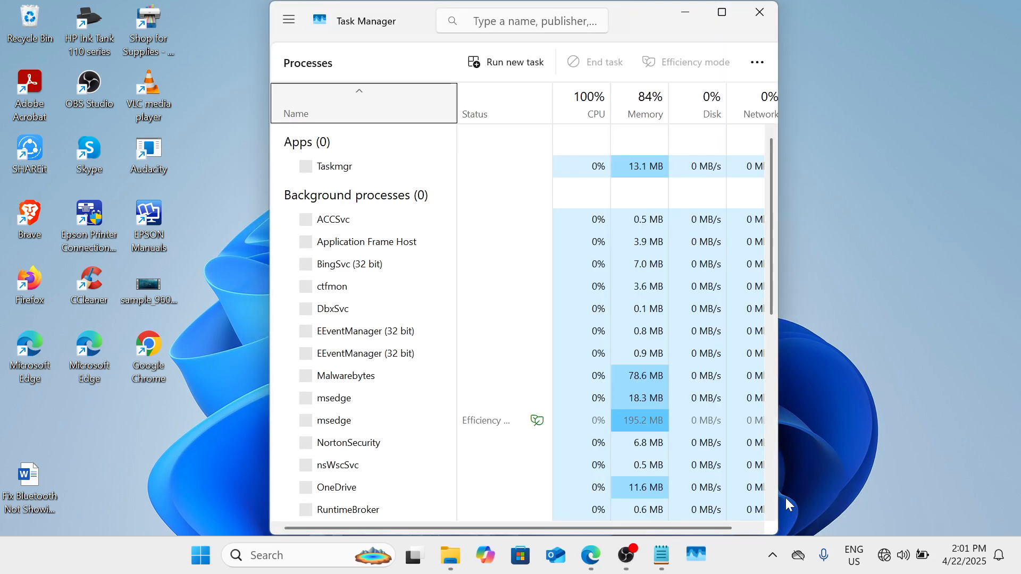
pyautogui.click(736, 11)
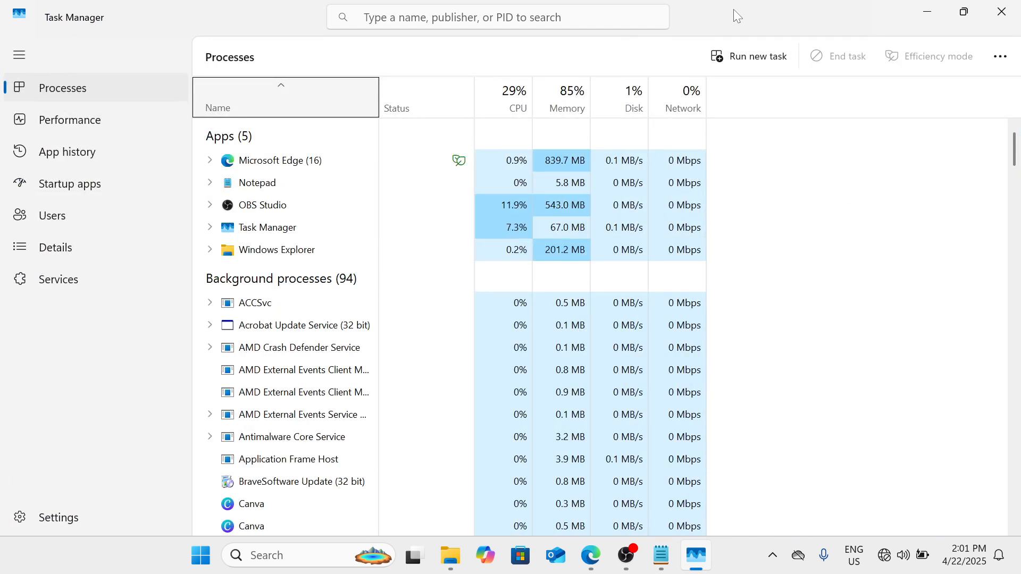
pyautogui.rightClick(202, 559)
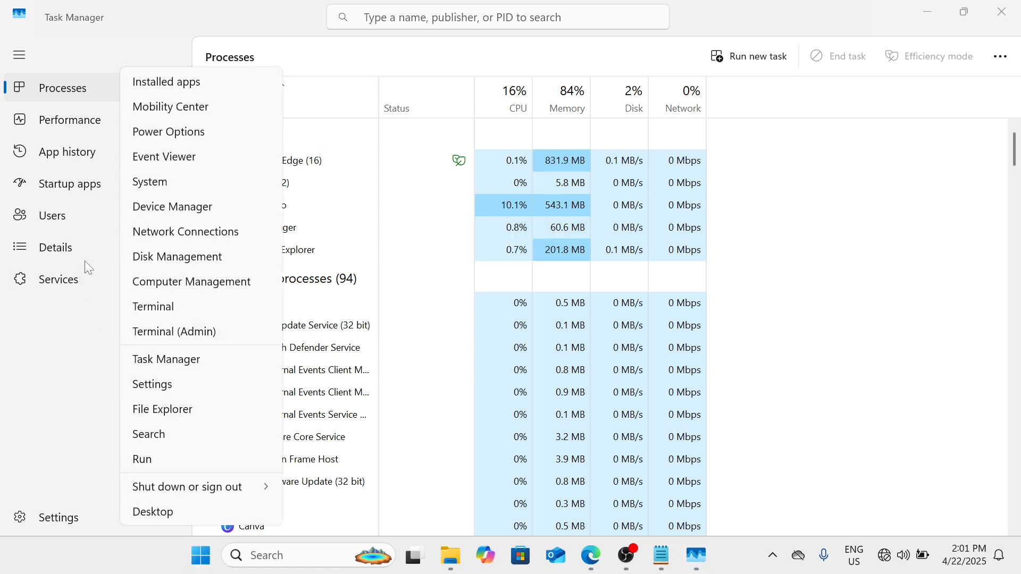
pyautogui.rightClick(739, 549)
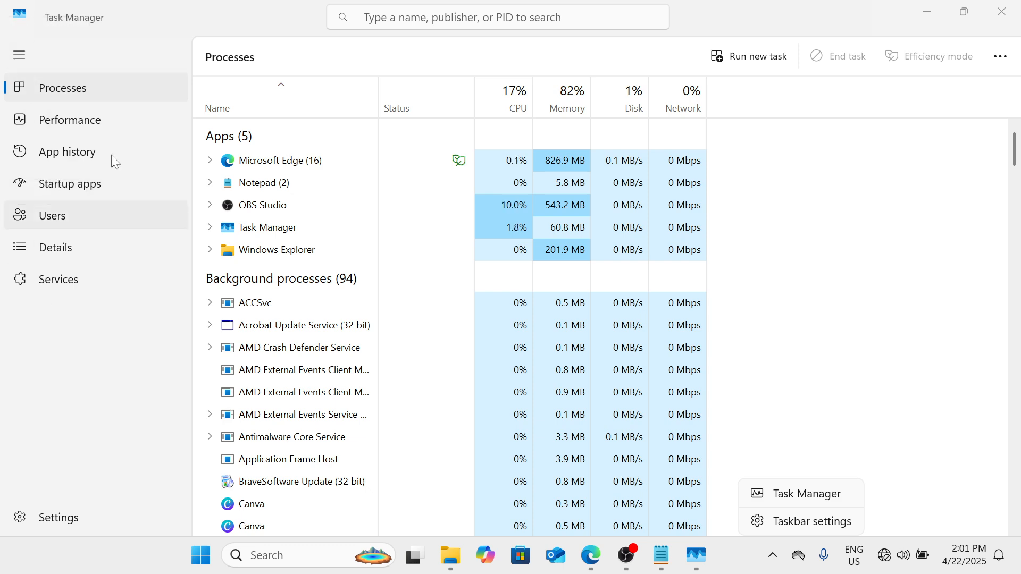
pyautogui.press('Escape')
# Review the startup apps in Task Manager, show the available actions for UnInstDaemon without disabling it, and close Task Manager.
pyautogui.click(71, 198)
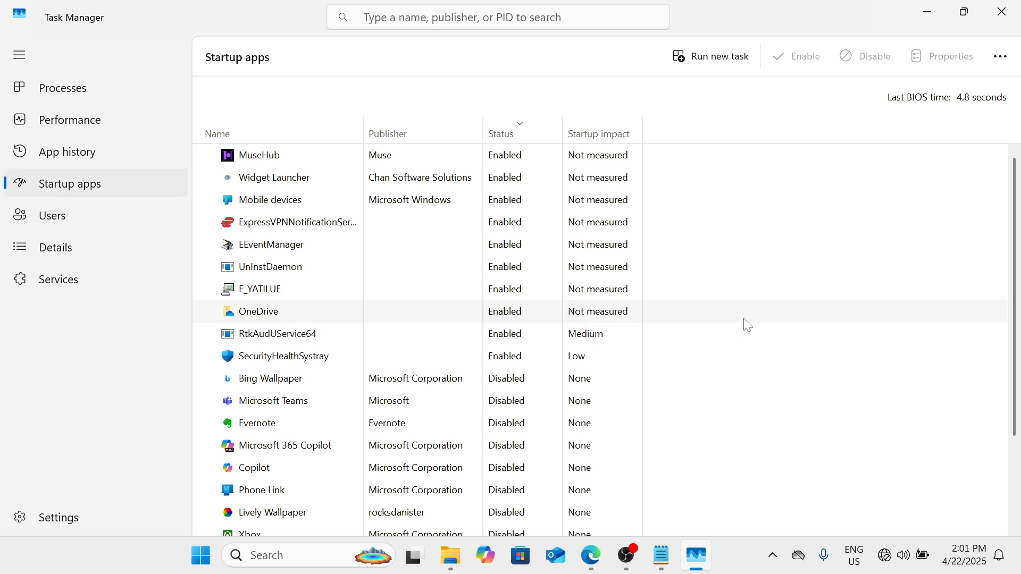
pyautogui.moveTo(633, 303)
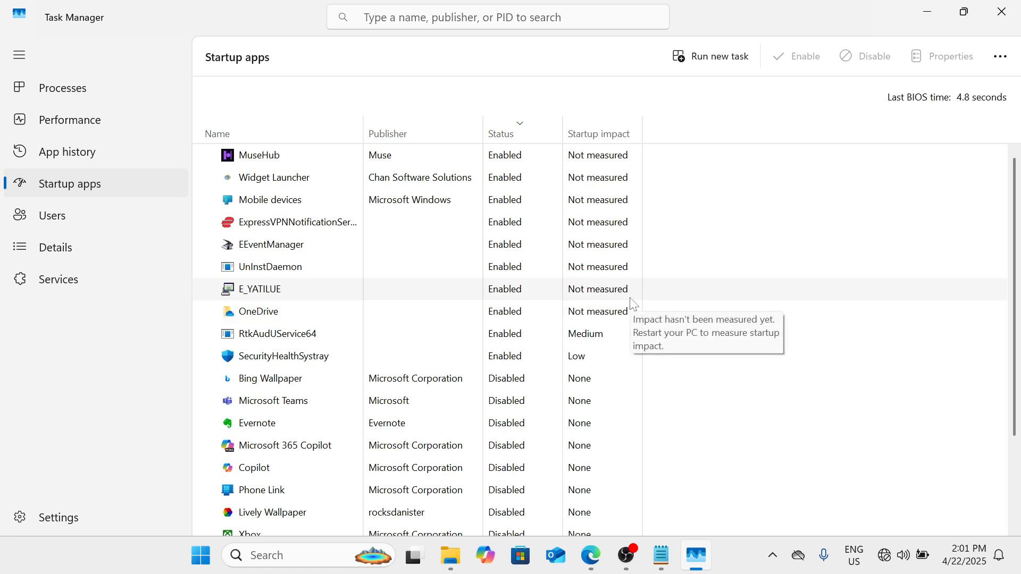
pyautogui.rightClick(517, 268)
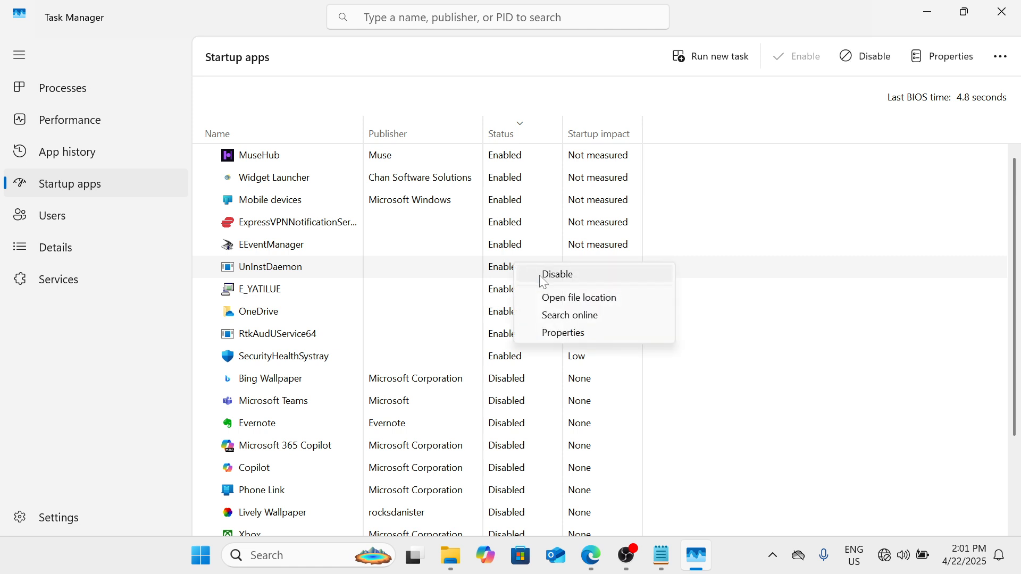
pyautogui.click(729, 255)
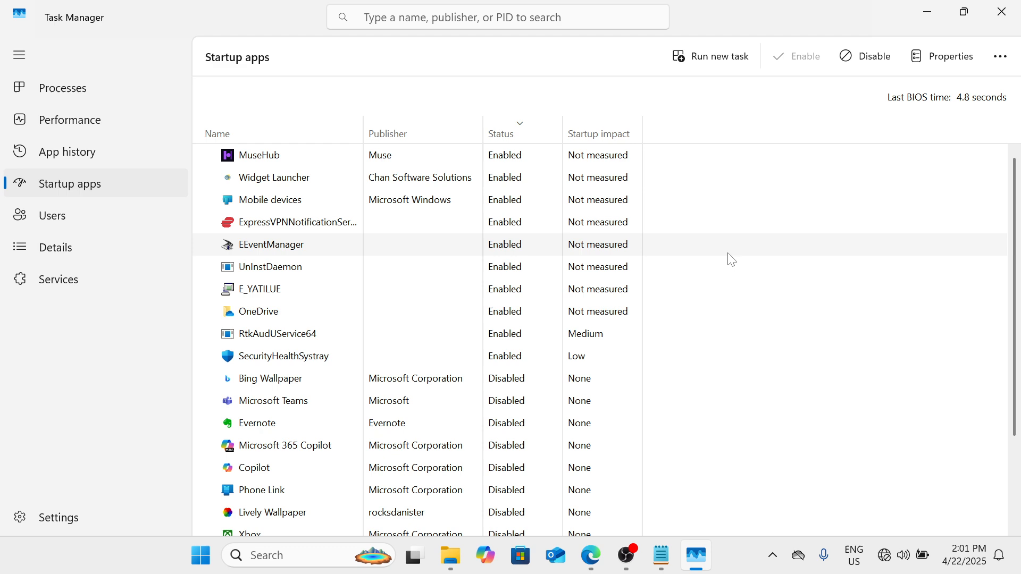
pyautogui.click(1003, 12)
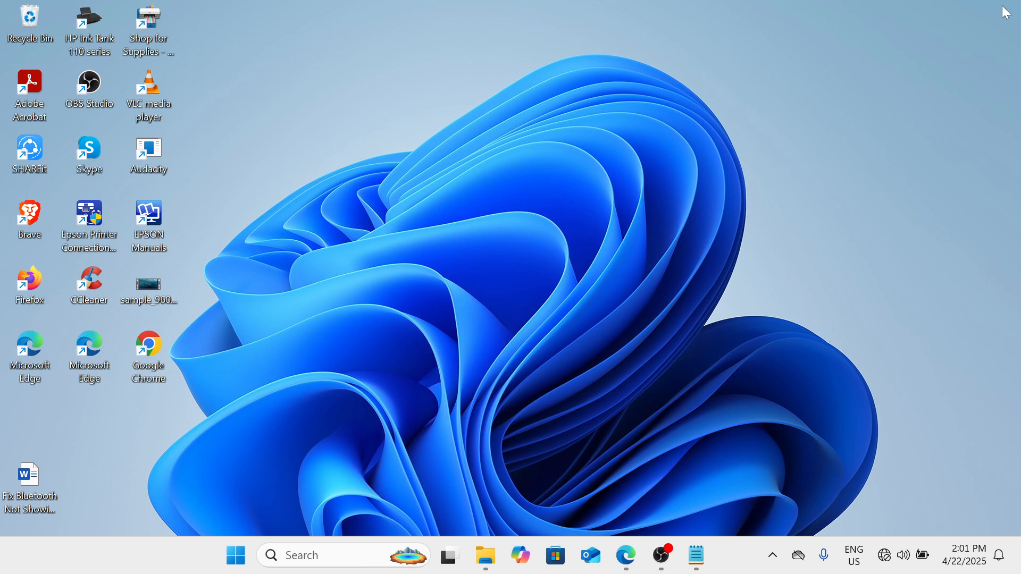
# Run cleanmgr to open Disk Cleanup for Local Disk (C:) and reposition its window.
pyautogui.press('super+r')
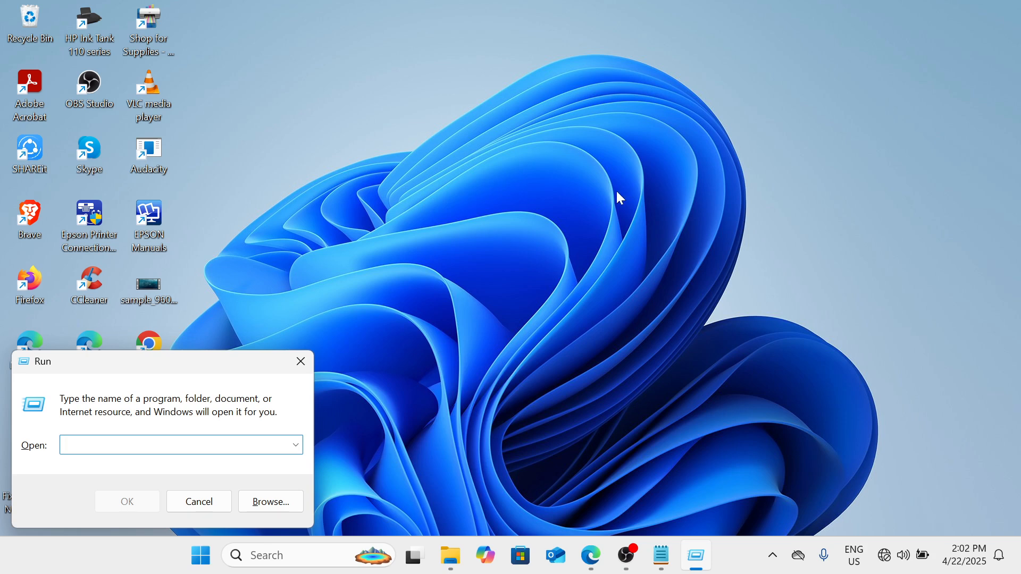
pyautogui.write('cleanmgr')
pyautogui.click(145, 502)
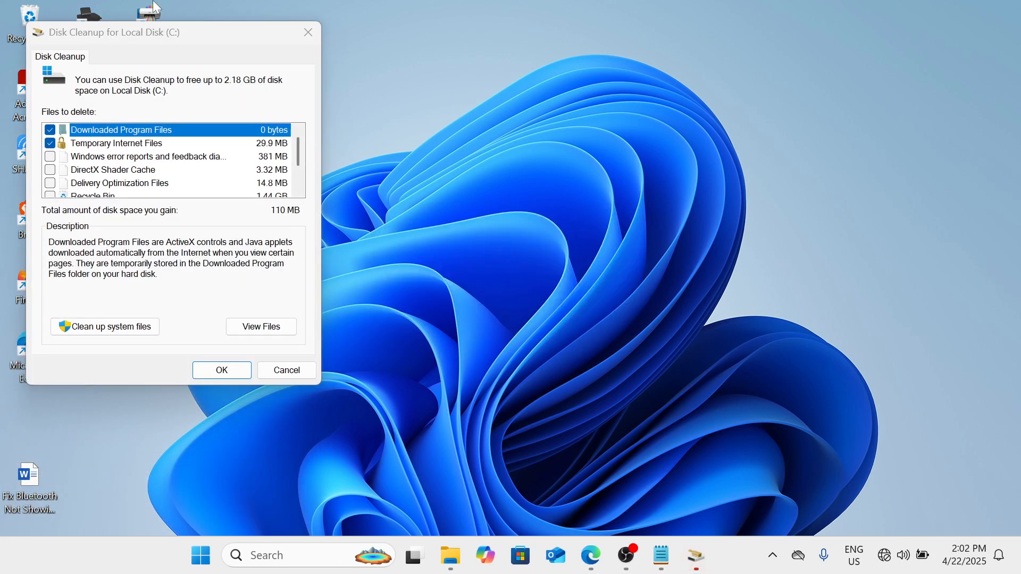
pyautogui.moveTo(179, 36); pyautogui.dragTo(331, 38)
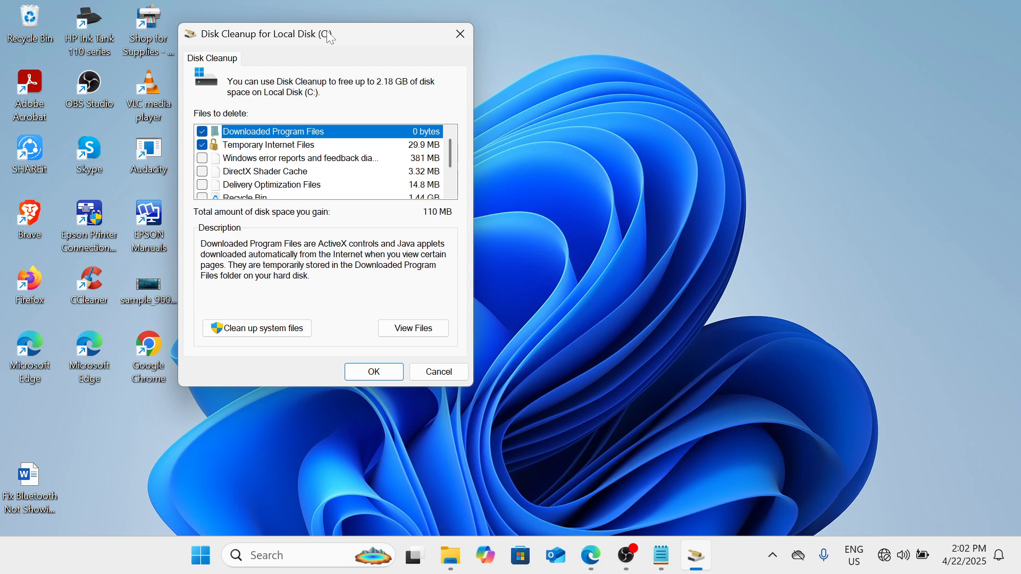
# Add Windows error reports to the files to delete, start the cleanup, decline the permanent deletion and close Disk Cleanup.
pyautogui.click(204, 161)
pyautogui.scroll(-1, 205, 169)
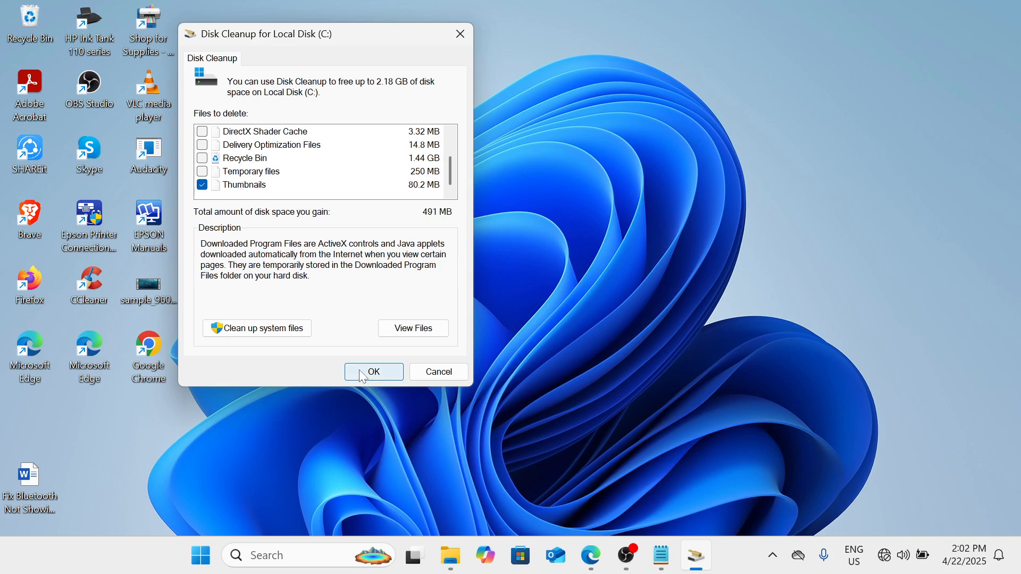
pyautogui.click(382, 375)
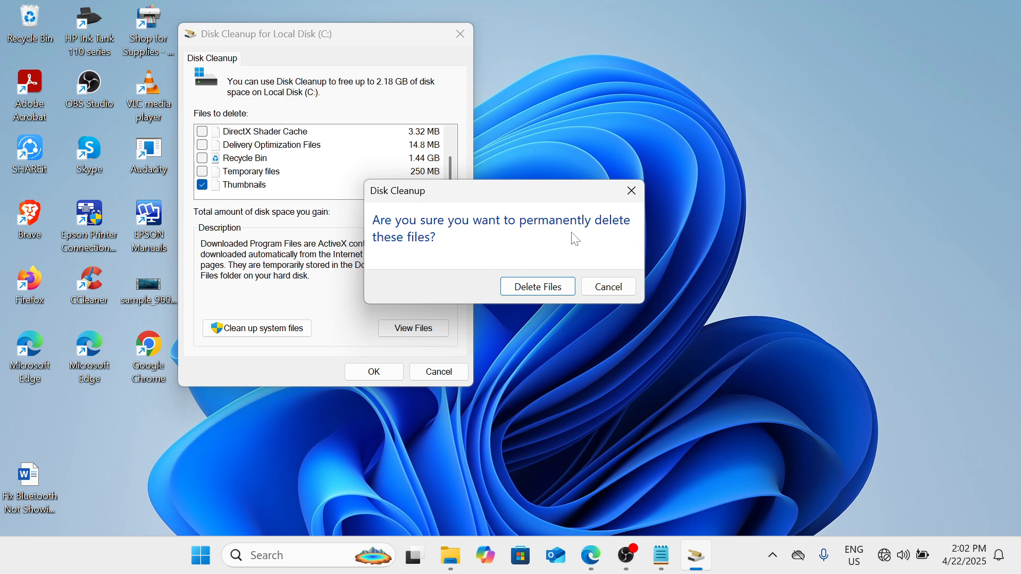
pyautogui.click(632, 192)
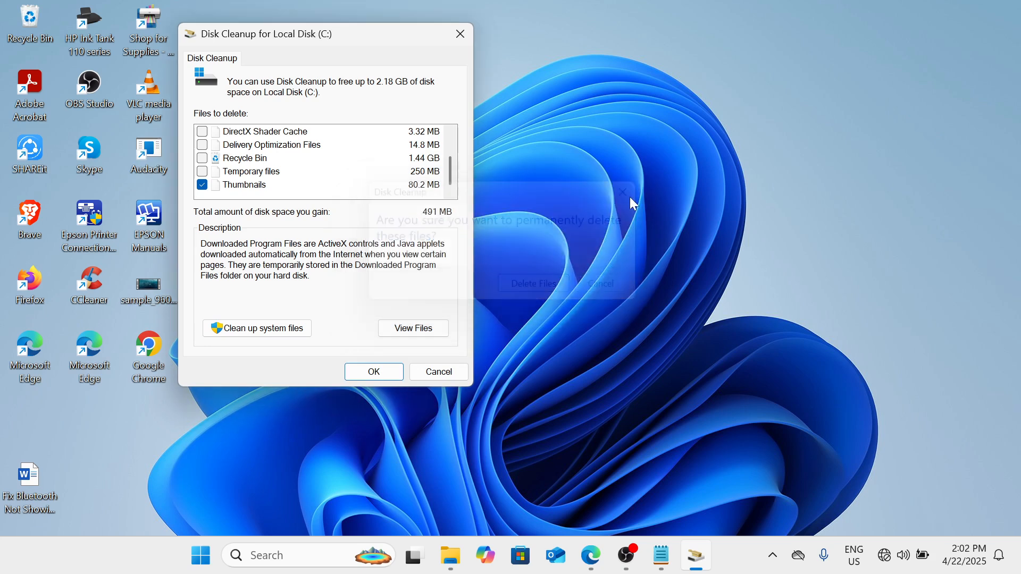
pyautogui.click(460, 34)
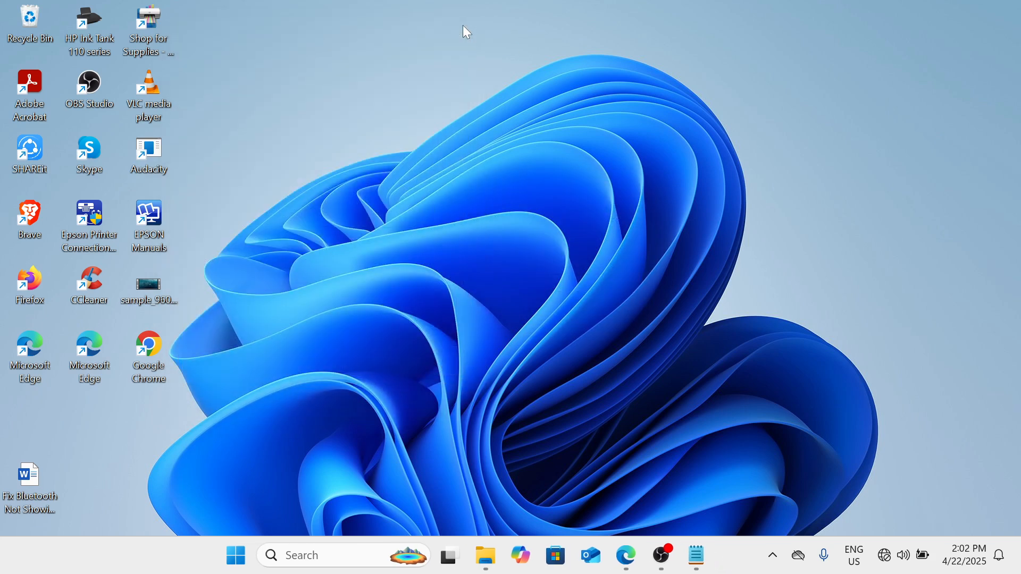
# Open the Windows Temp folder with the Run command temp.
pyautogui.press('super+r')
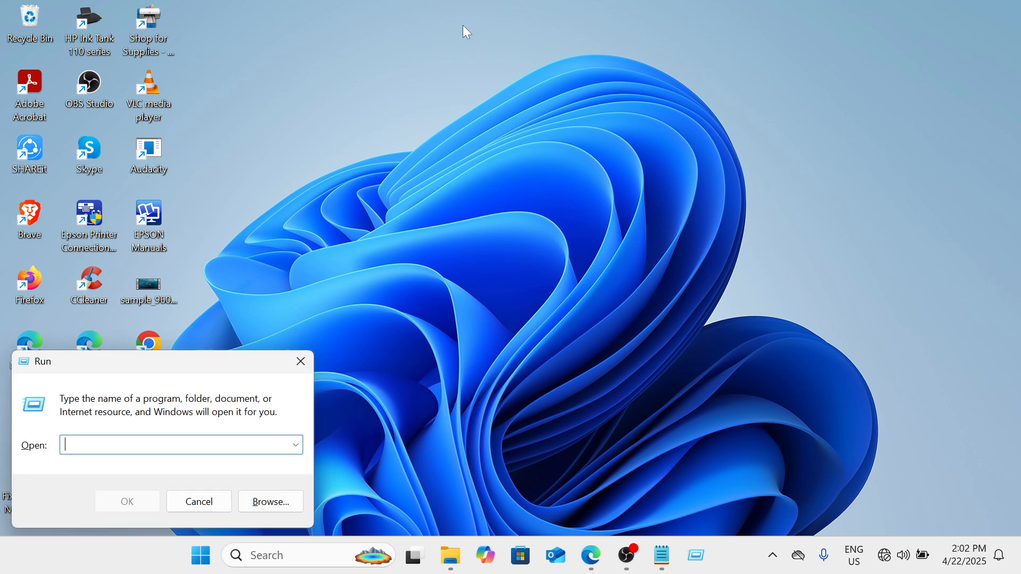
pyautogui.write('temp')
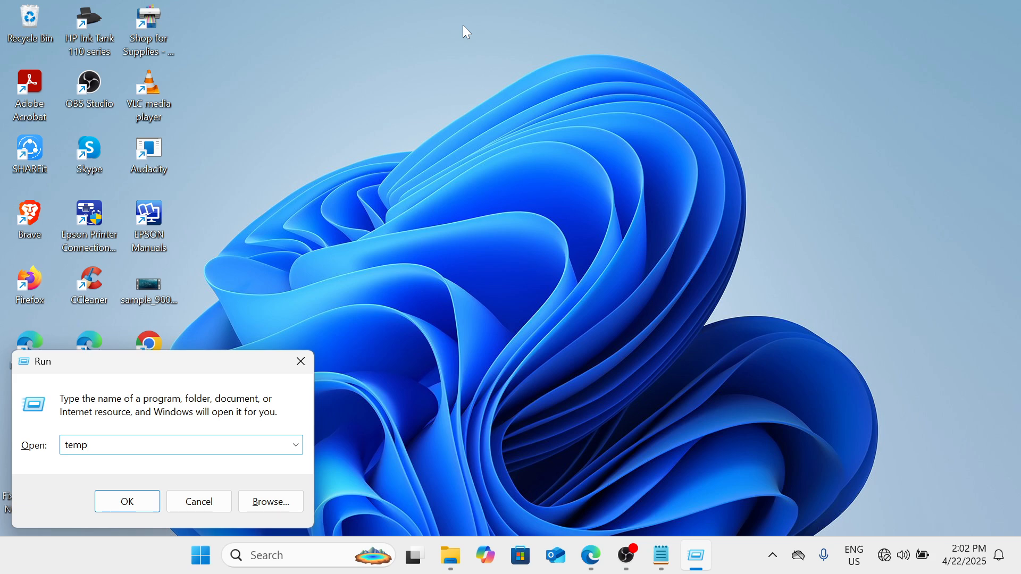
pyautogui.press('Return')
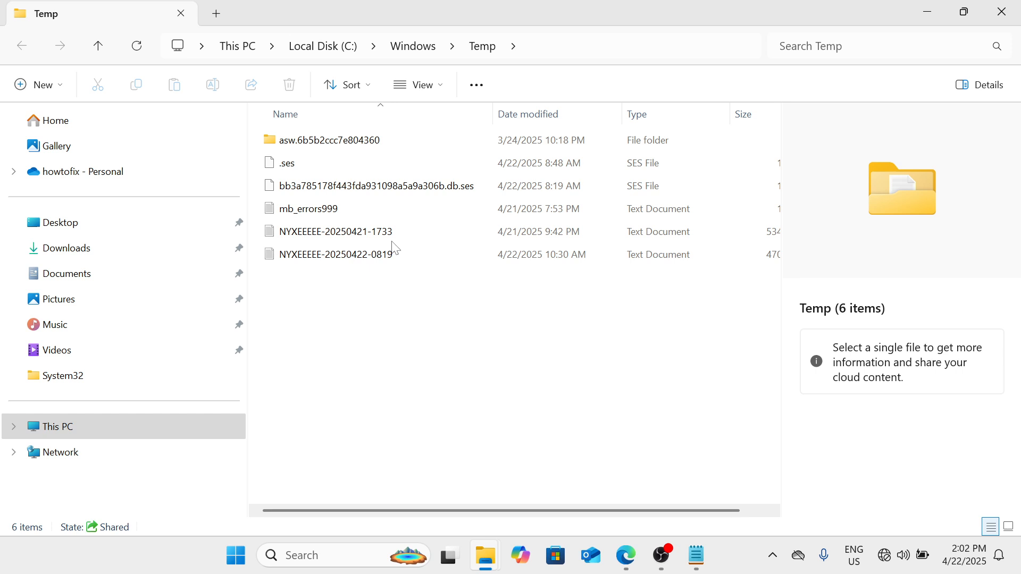
# Delete all items in the Windows Temp folder, skipping every file in use, and close the folder window.
pyautogui.hotkey('ctrl', 'a')
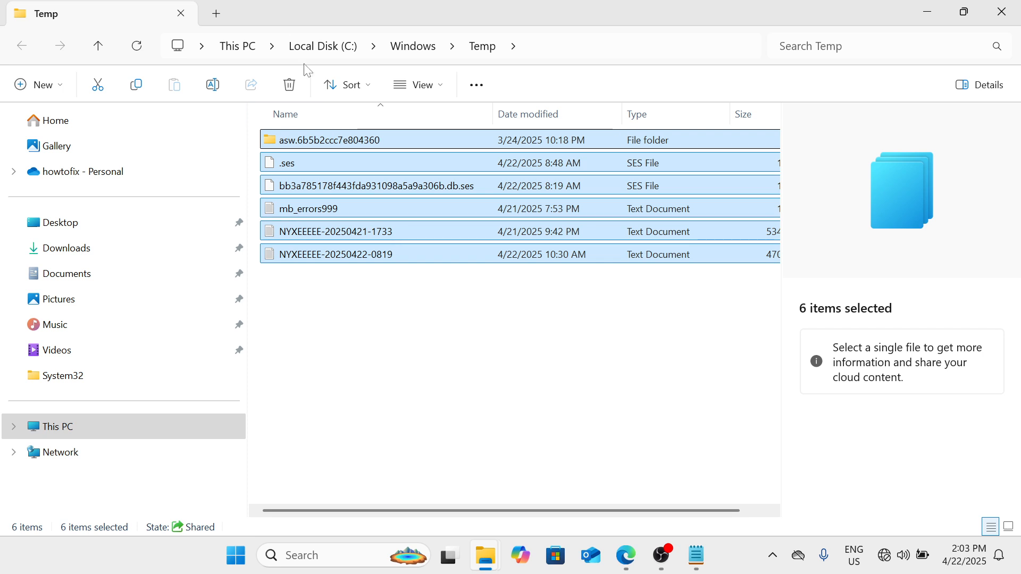
pyautogui.click(293, 90)
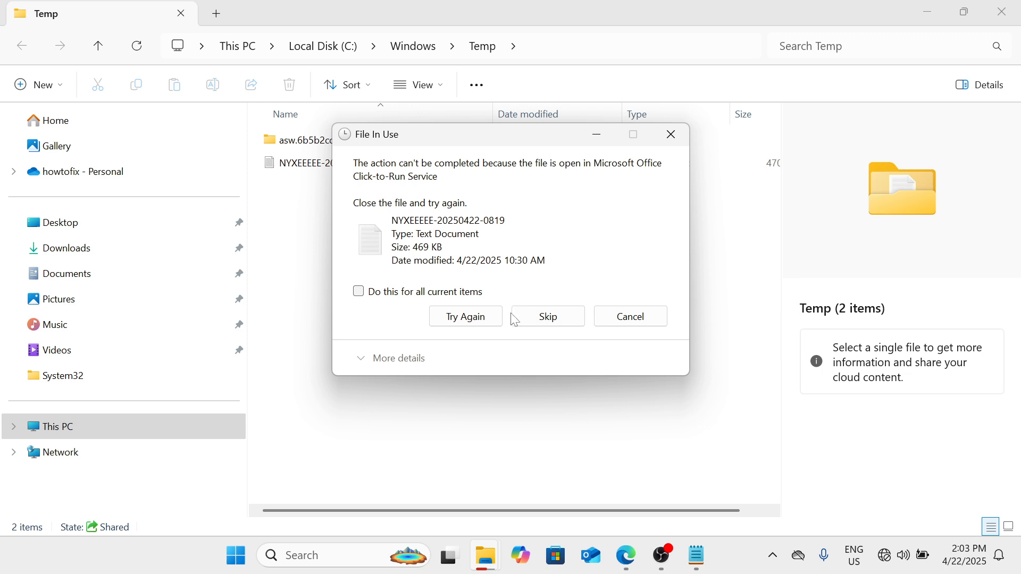
pyautogui.click(360, 294)
pyautogui.click(555, 316)
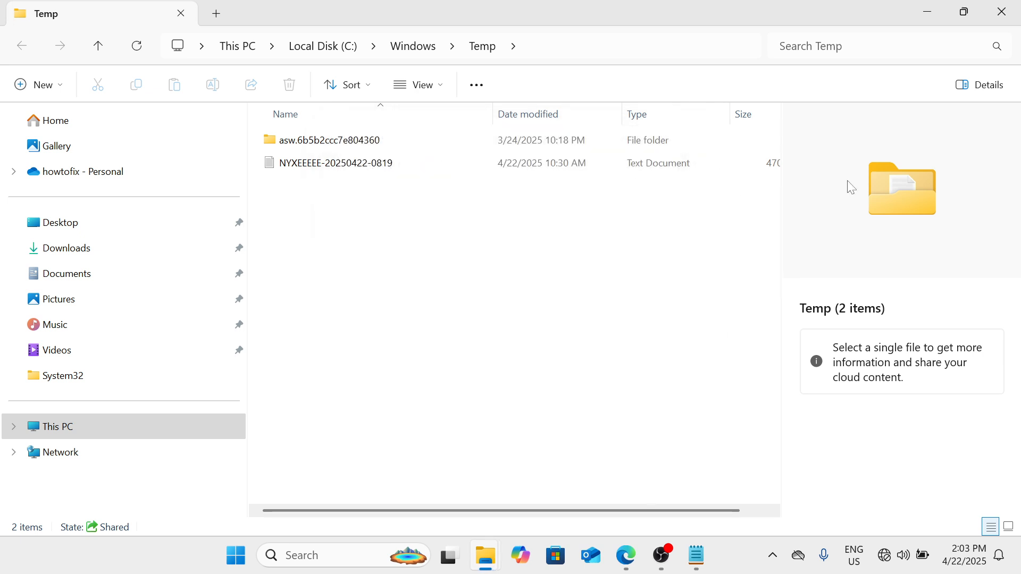
pyautogui.click(1013, 23)
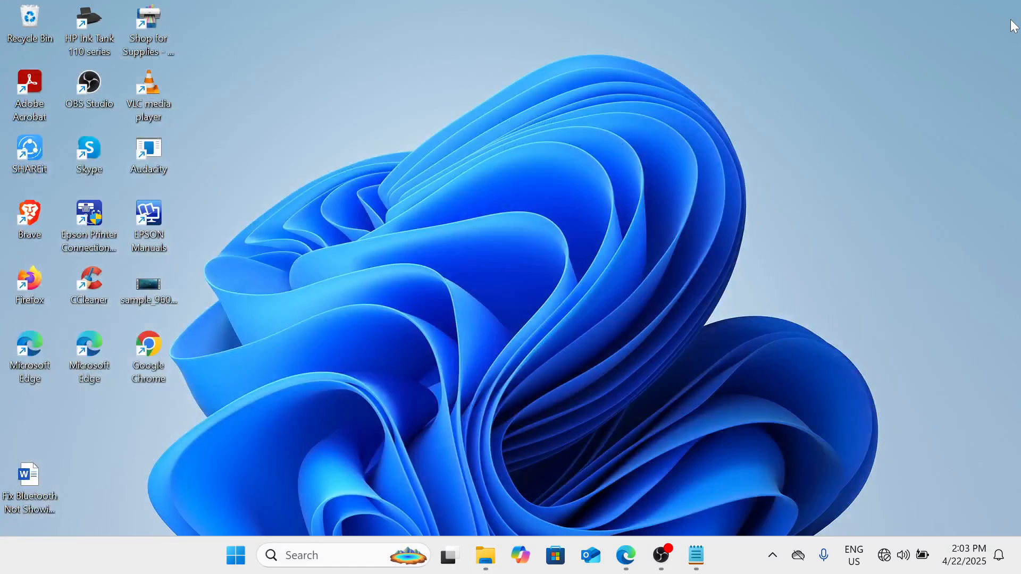
# Open the user account's local Temp folder with the Run command %temp%.
pyautogui.press('super+r')
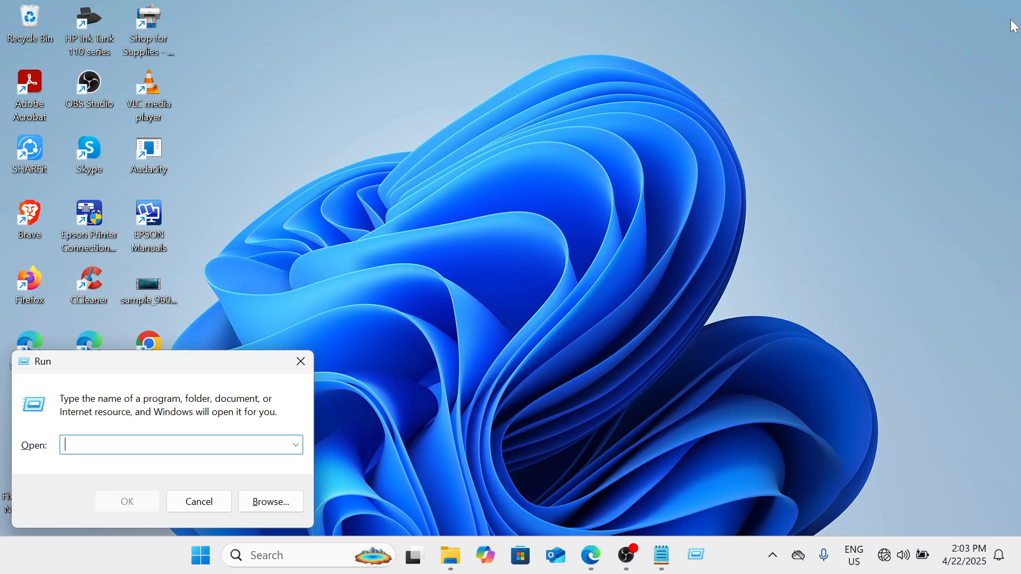
pyautogui.write('^')
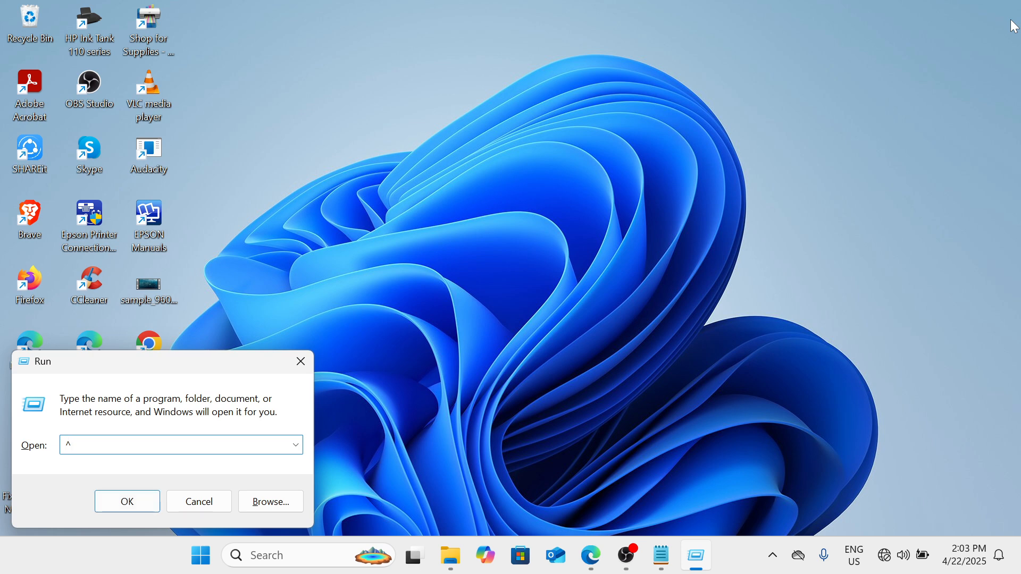
pyautogui.press('BackSpace')
pyautogui.write('%temp%')
pyautogui.press('Return')
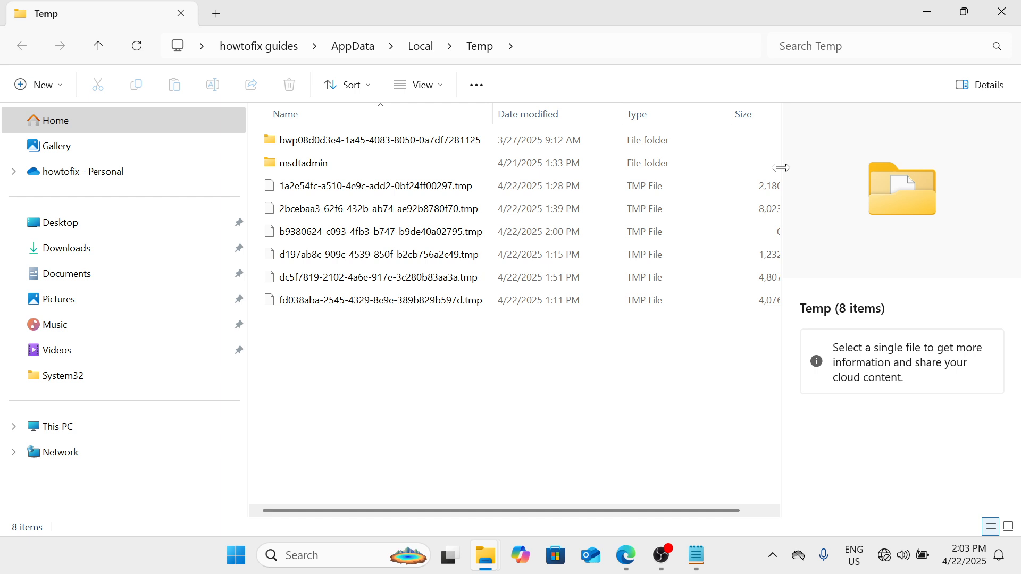
# Select all items in the local Temp folder and close the folder window without deleting them.
pyautogui.hotkey('ctrl', 'a')
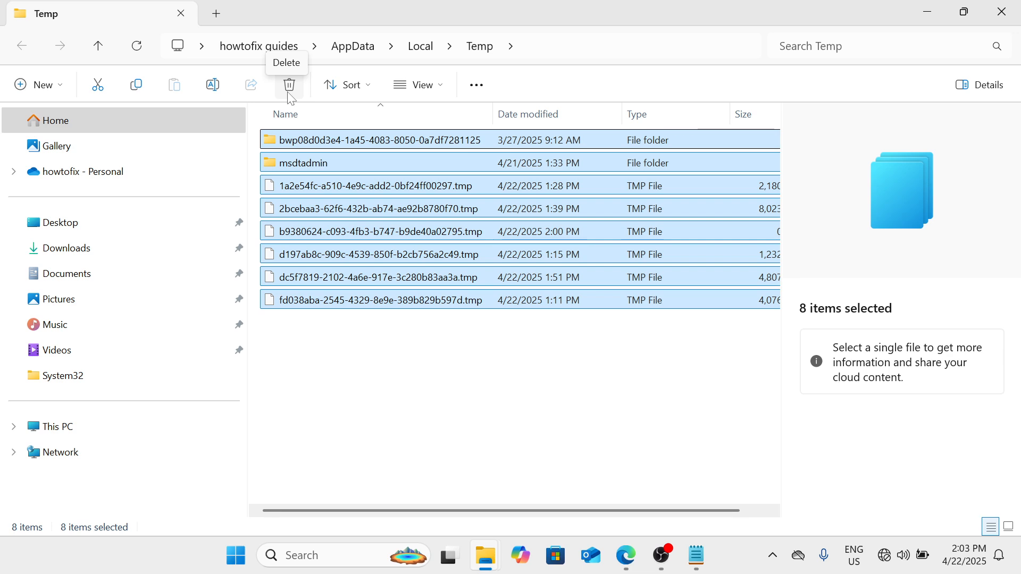
pyautogui.click(1004, 9)
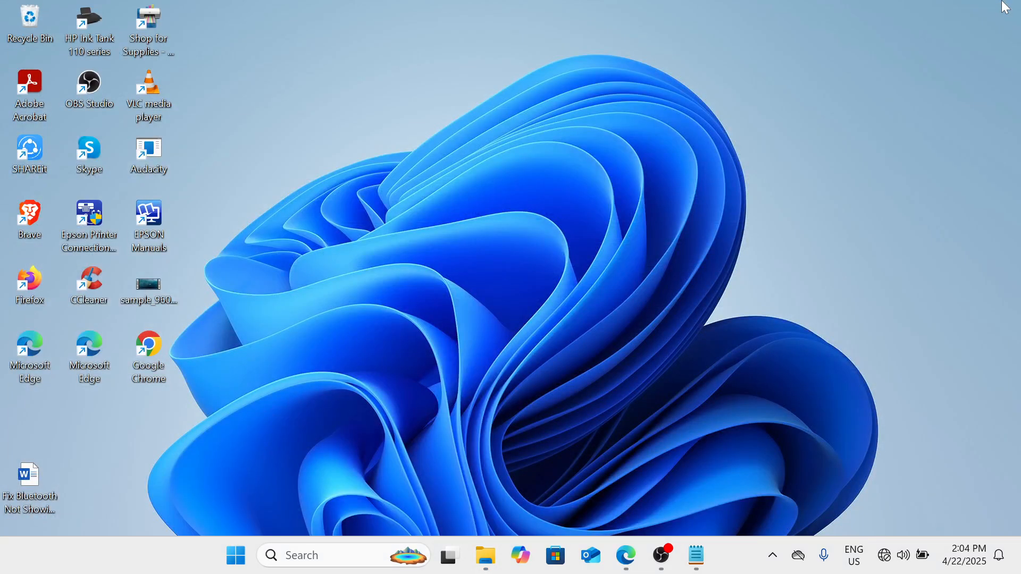
# Open the Windows Prefetch folder with the Run command prefetch.
pyautogui.press('super+r')
pyautogui.write('pr')
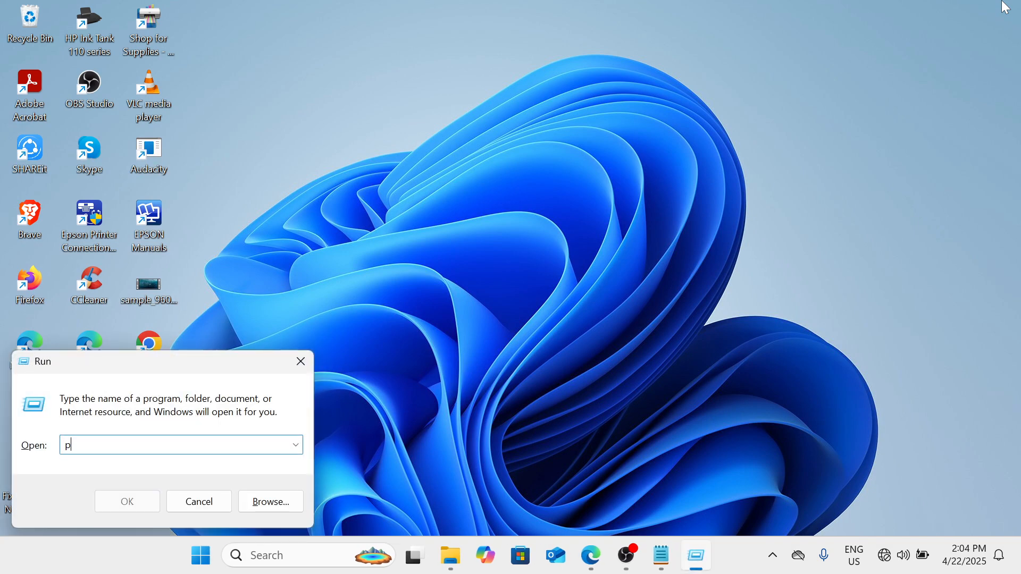
pyautogui.write('efetch')
pyautogui.press('Return')
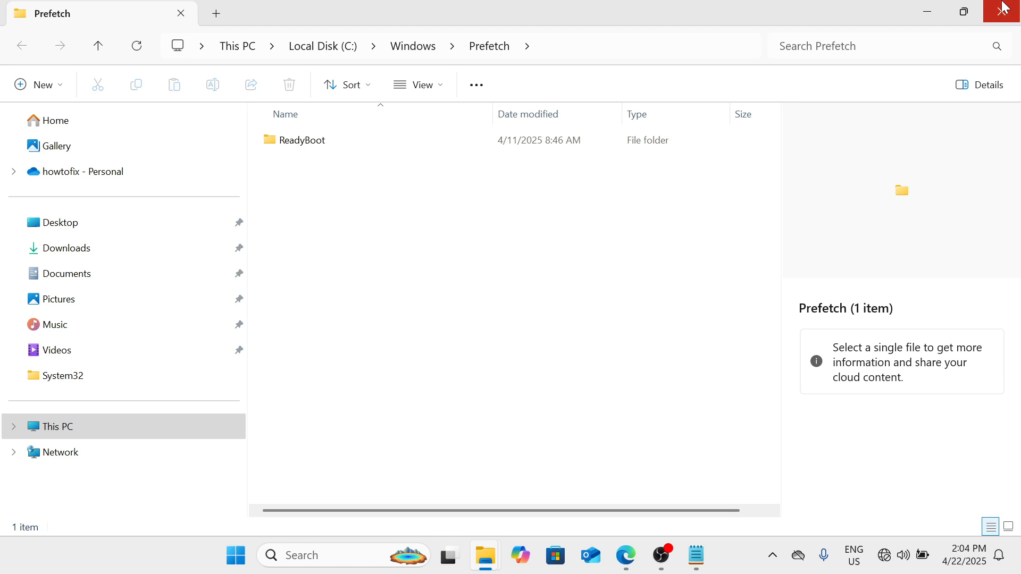
# Select everything in the Prefetch folder and close the folder window without deleting anything.
pyautogui.hotkey('ctrl', 'a')
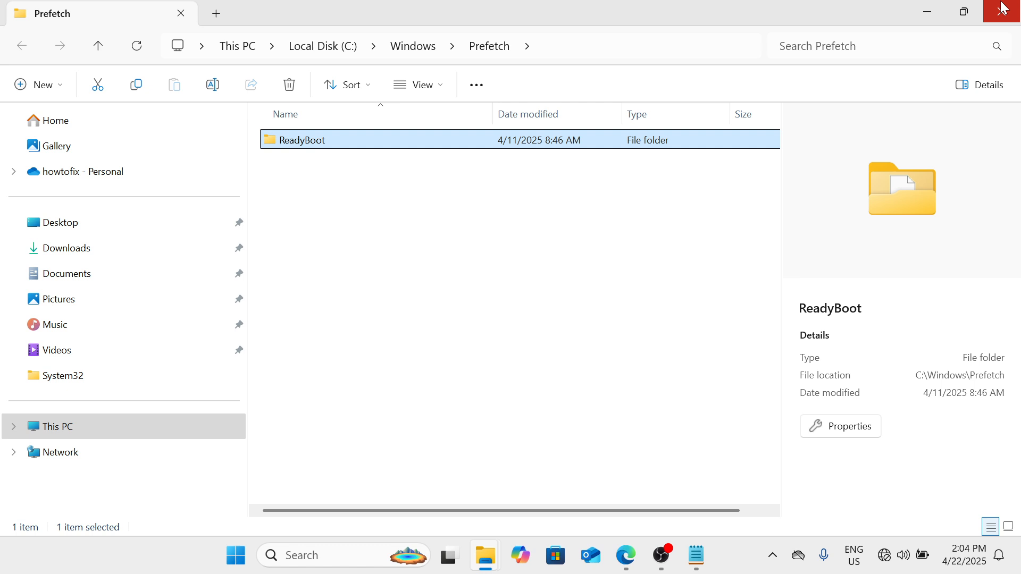
pyautogui.press('Tab')
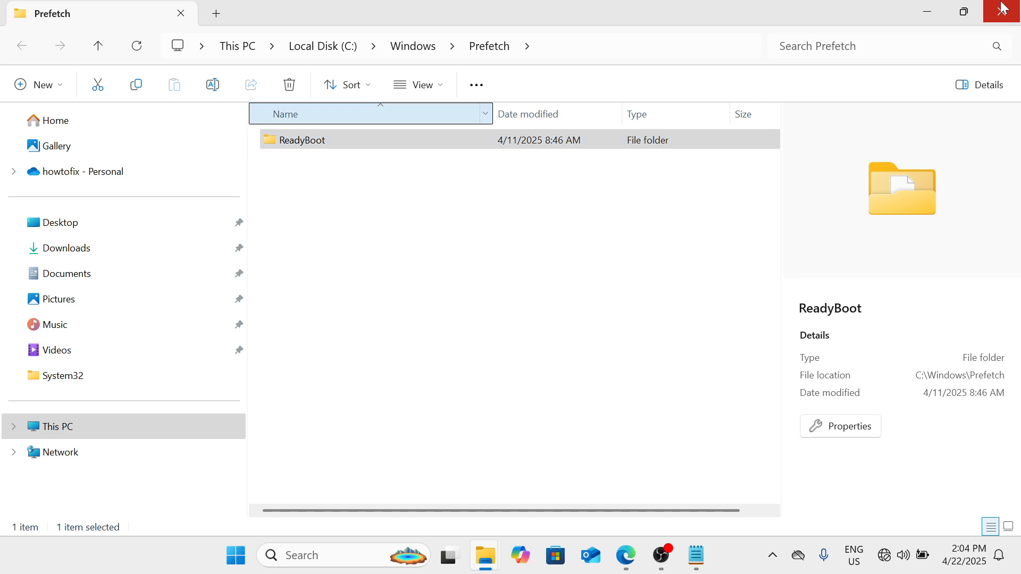
pyautogui.click(1004, 7)
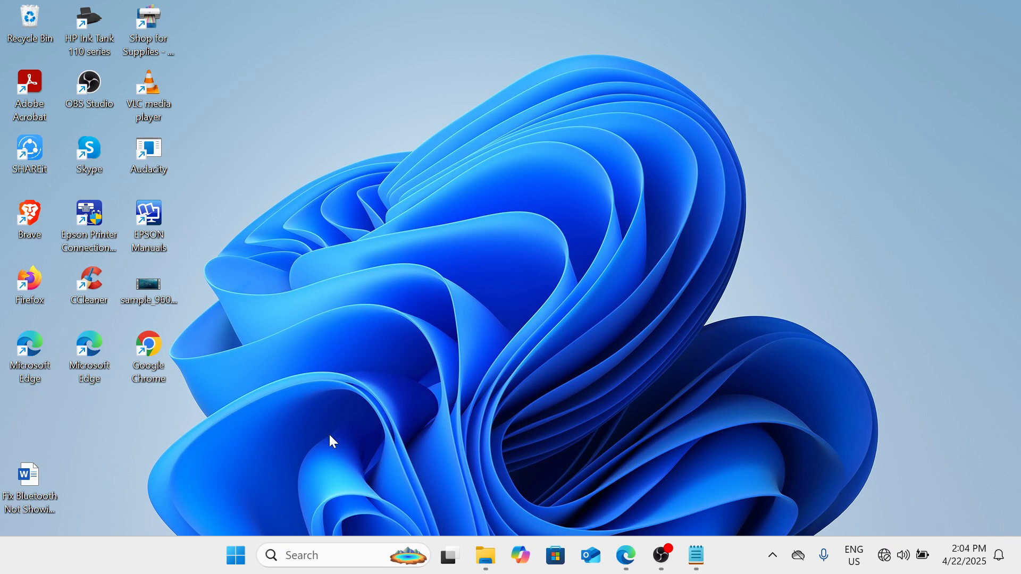
# Open Registry Editor from the recent apps in Windows search.
pyautogui.click(297, 556)
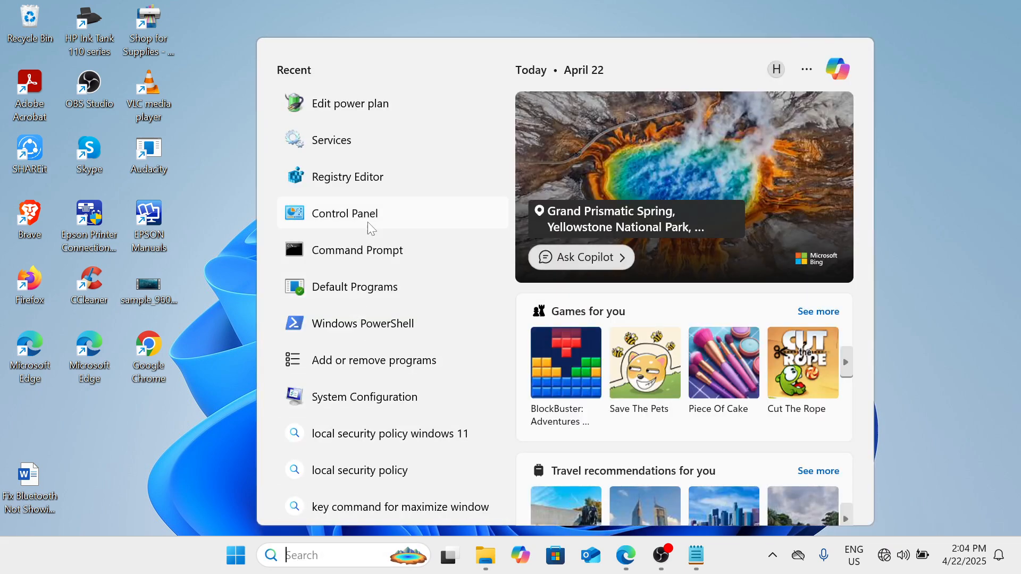
pyautogui.click(415, 180)
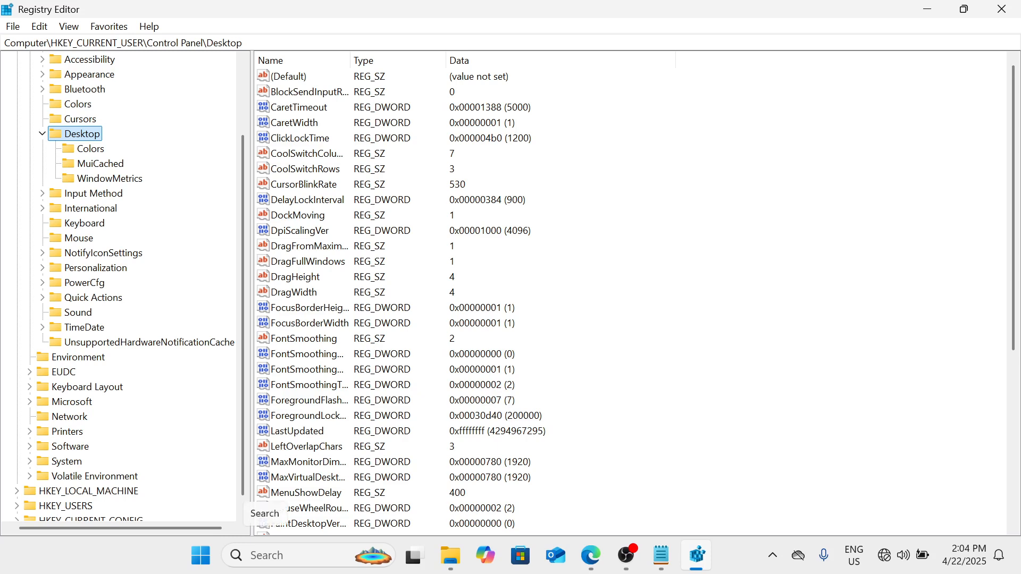
pyautogui.click(269, 558)
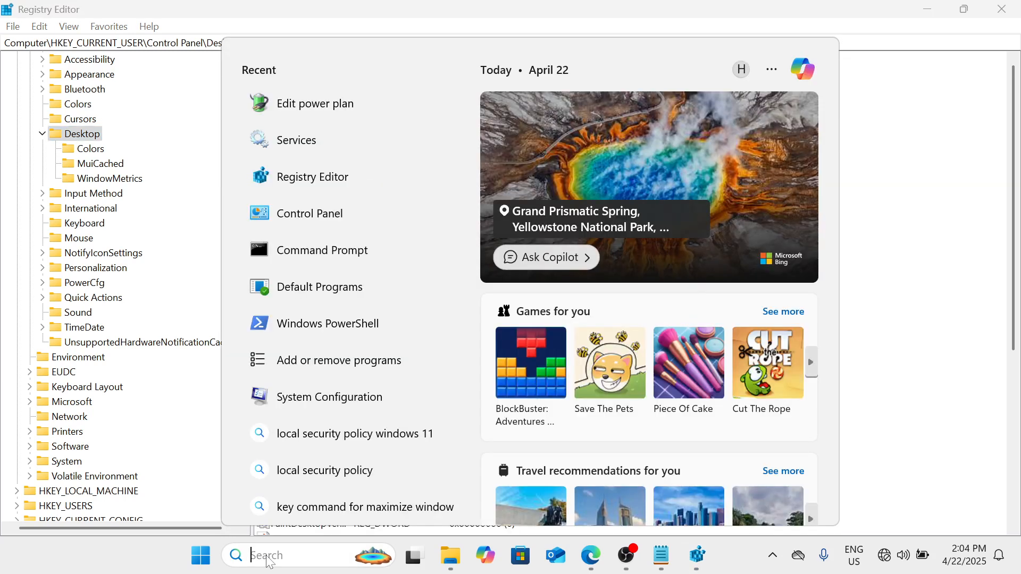
pyautogui.write('re')
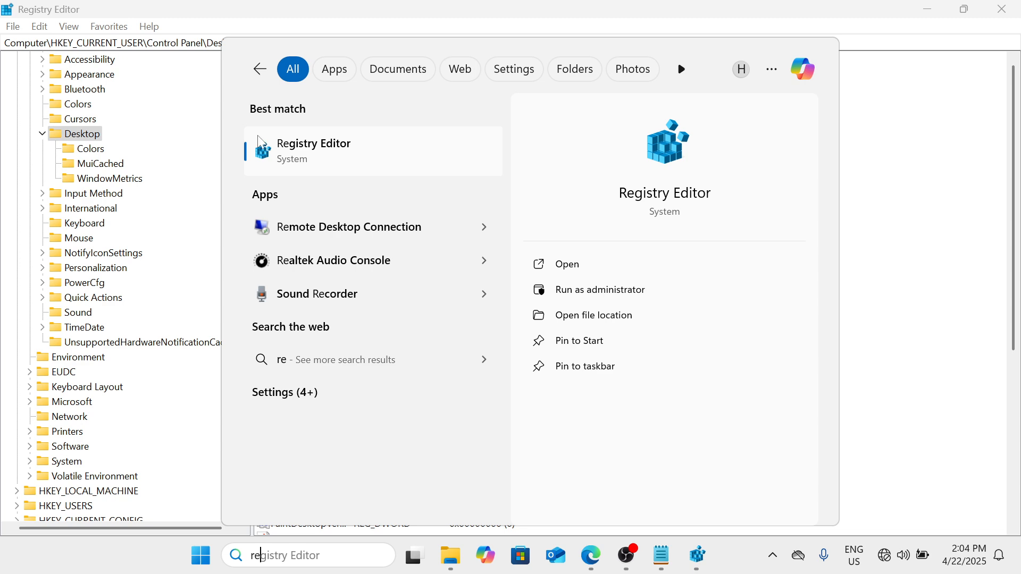
pyautogui.click(932, 208)
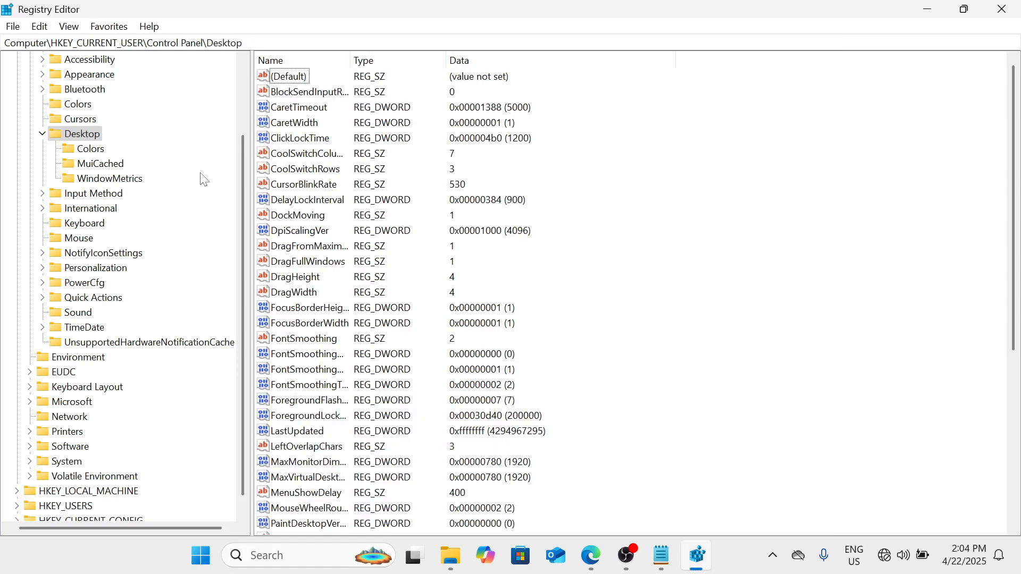
# Collapse HKEY_CURRENT_USER and open the registry key HKEY_LOCAL_MACHINE\SYSTEM\CurrentControlSet\Control.
pyautogui.scroll(2, 203, 179)
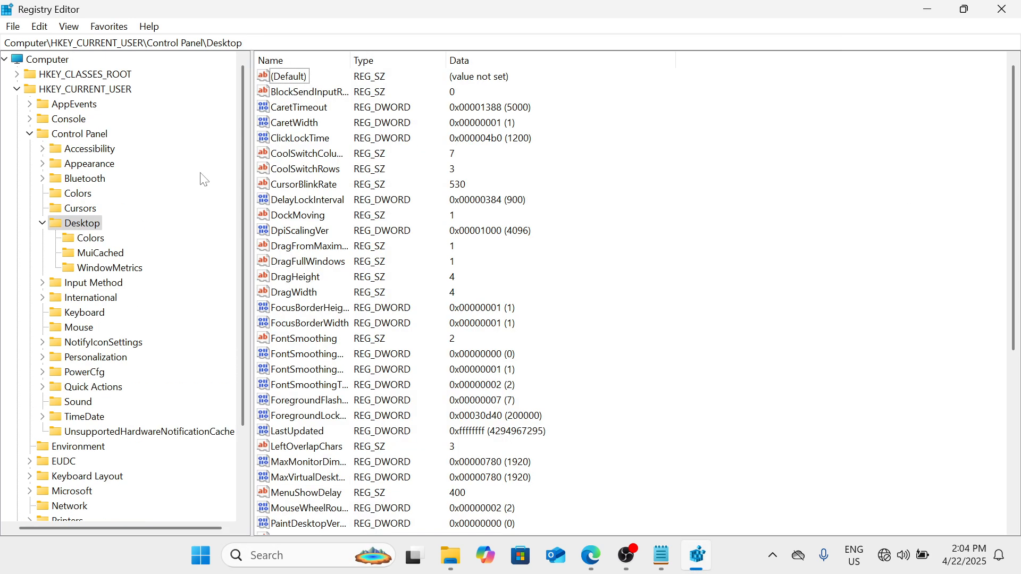
pyautogui.click(22, 90)
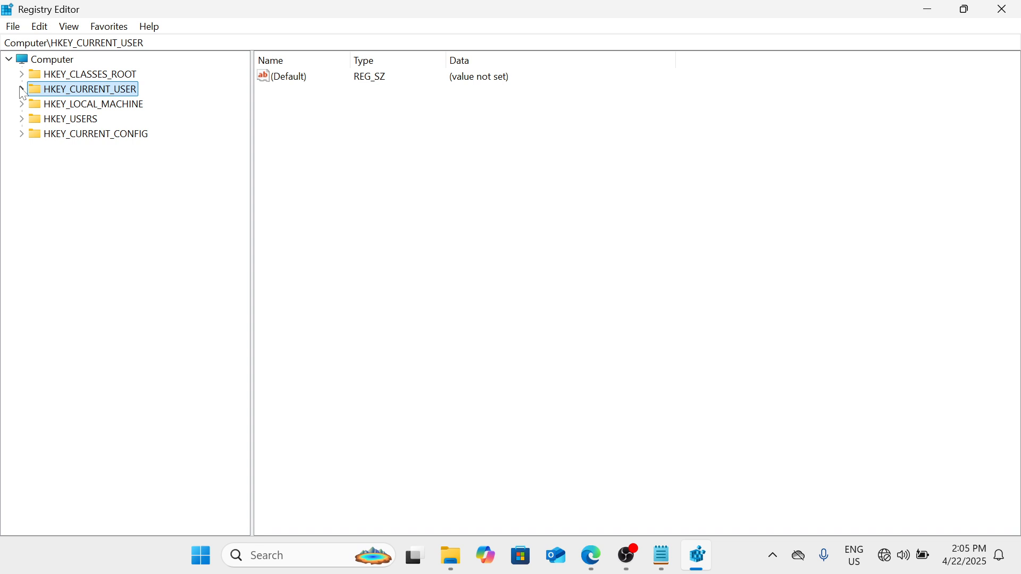
pyautogui.doubleClick(76, 103)
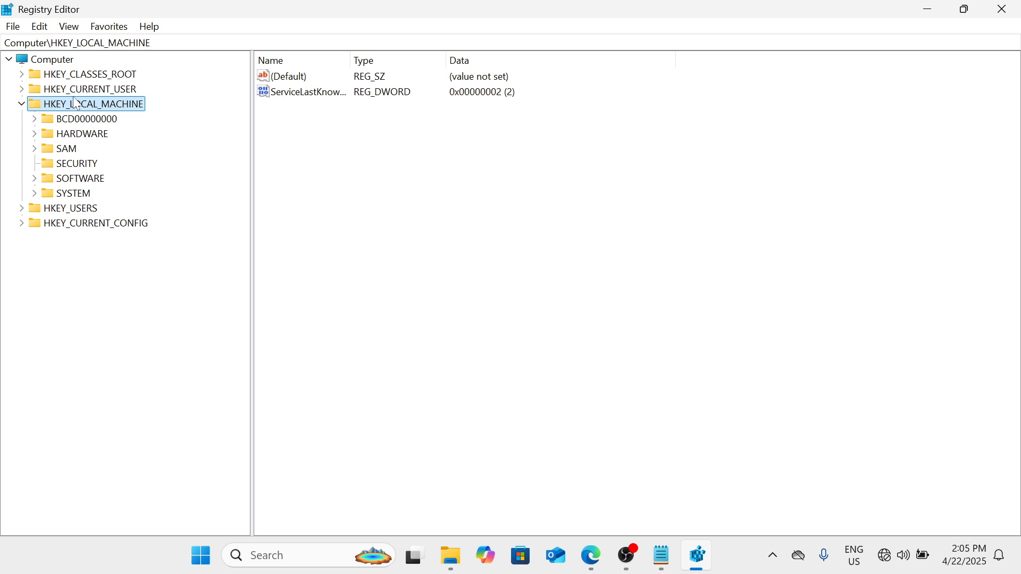
pyautogui.doubleClick(80, 195)
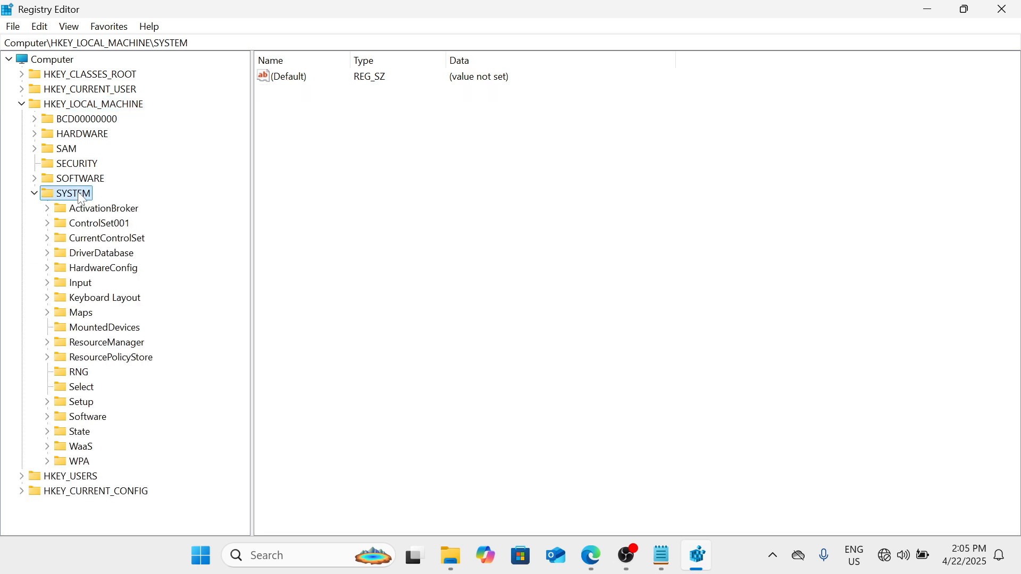
pyautogui.doubleClick(94, 239)
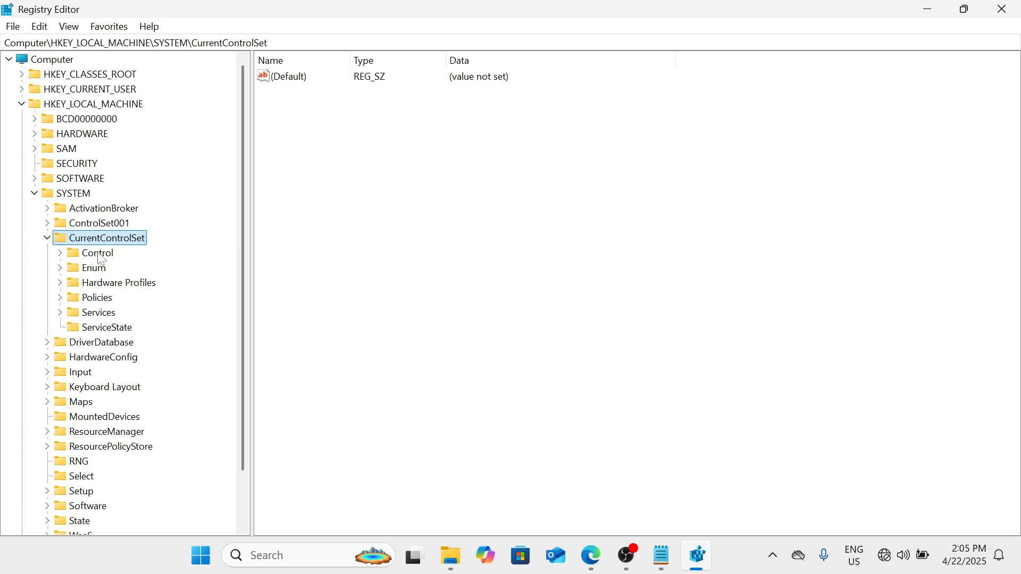
pyautogui.doubleClick(98, 255)
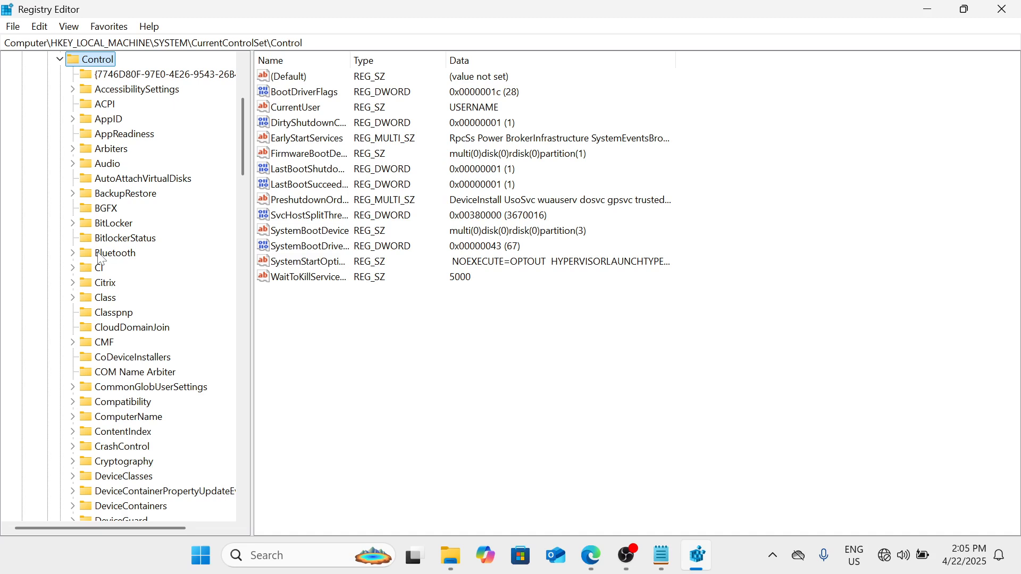
# Enter 2000 as the value data of WaitToKillServiceTimeout in the Control key, and cancel the edit.
pyautogui.click(317, 282)
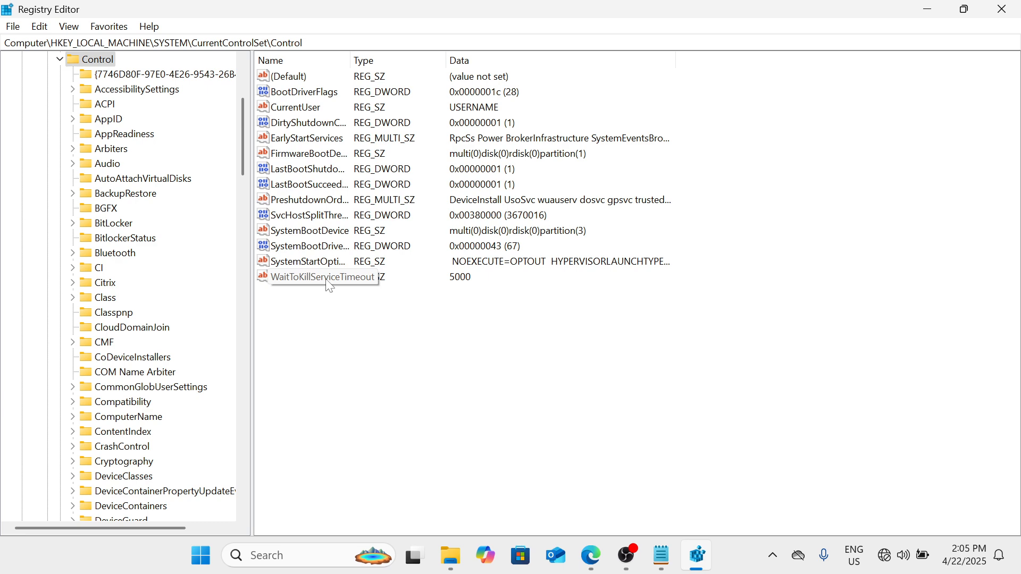
pyautogui.rightClick(330, 286)
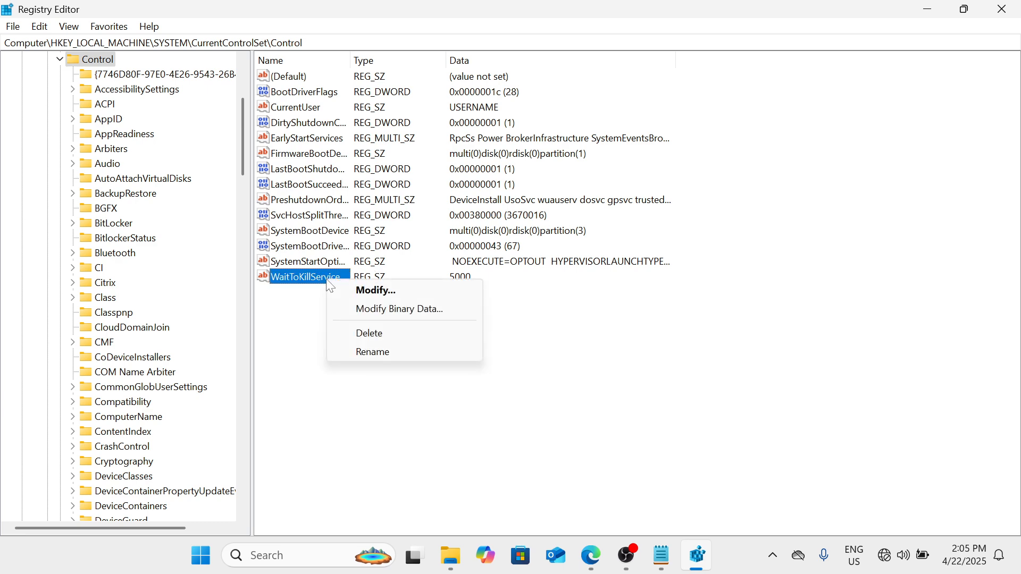
pyautogui.click(384, 290)
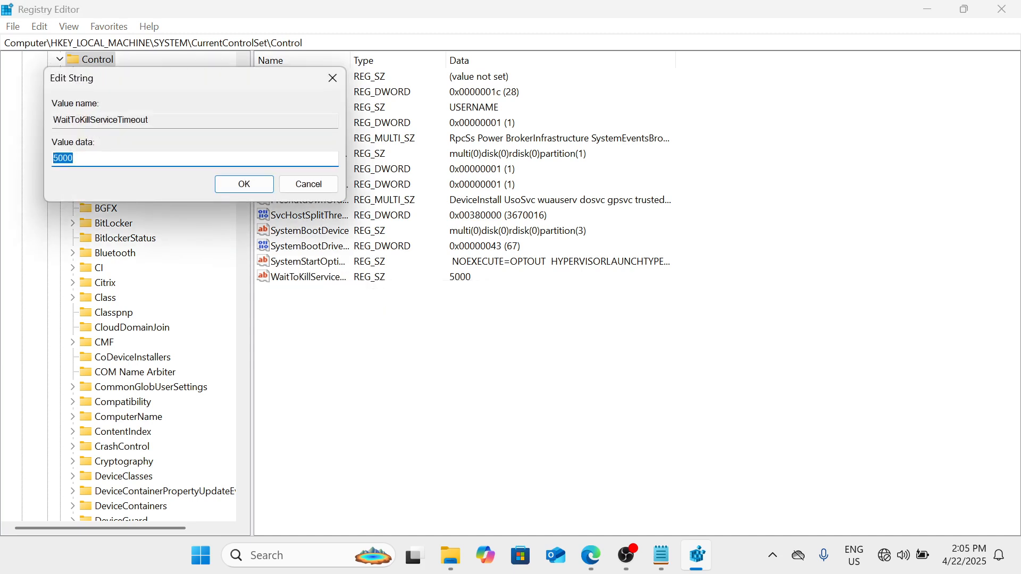
pyautogui.write('2000')
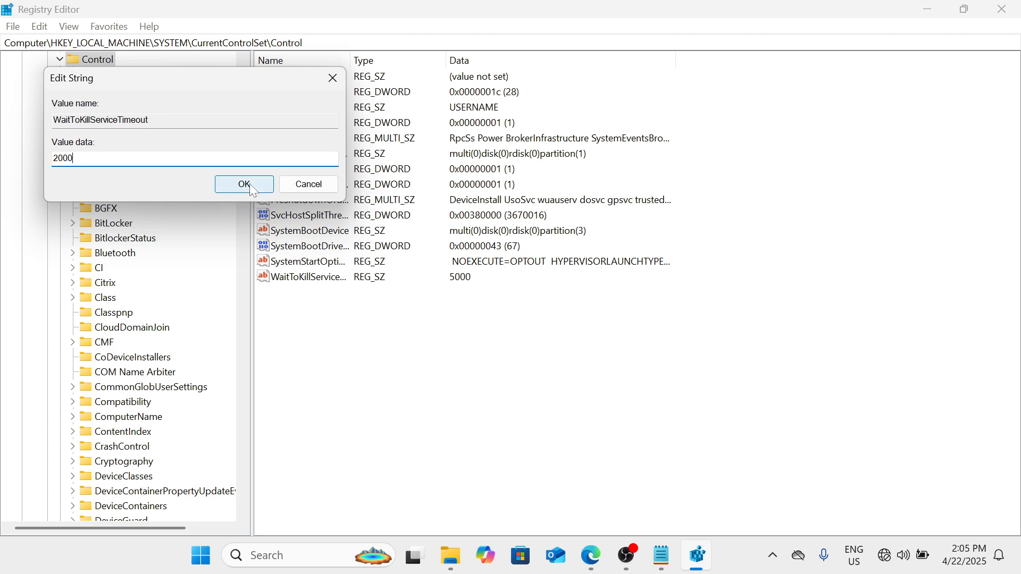
pyautogui.click(314, 187)
# Open the registry key HKEY_CURRENT_USER\Control Panel\Desktop and expand its subkeys.
pyautogui.scroll(5, 112, 208)
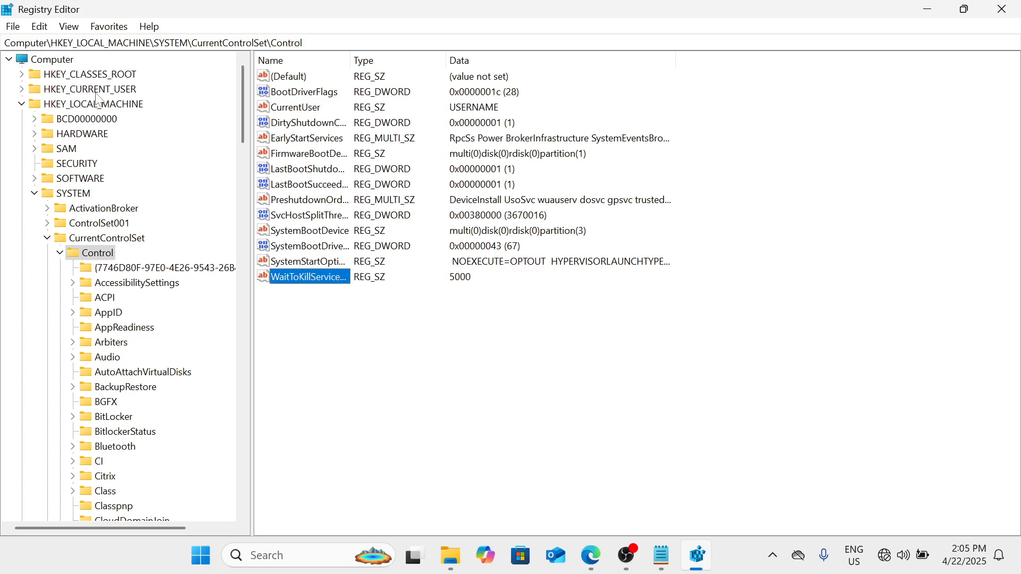
pyautogui.click(97, 91)
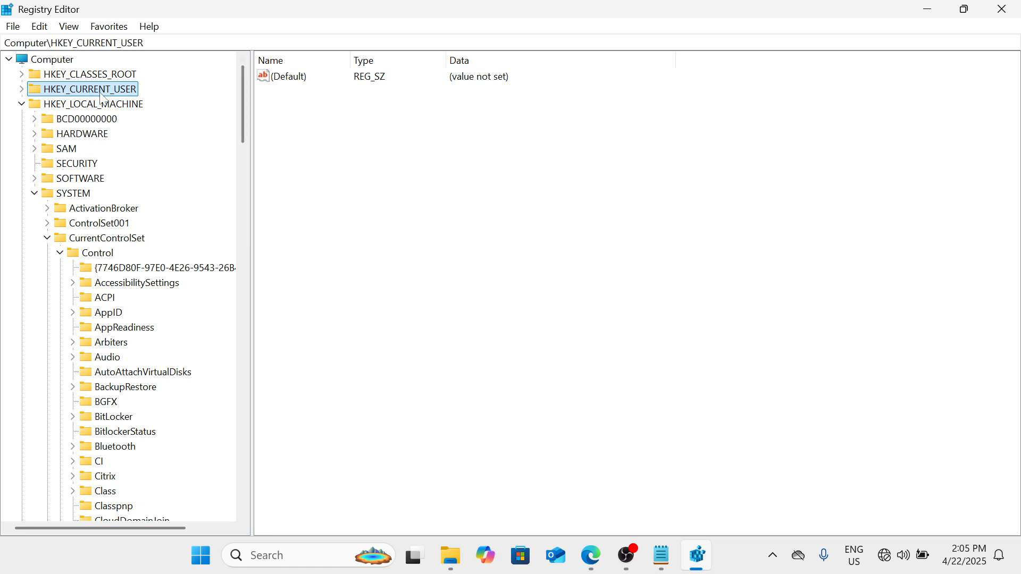
pyautogui.doubleClick(99, 91)
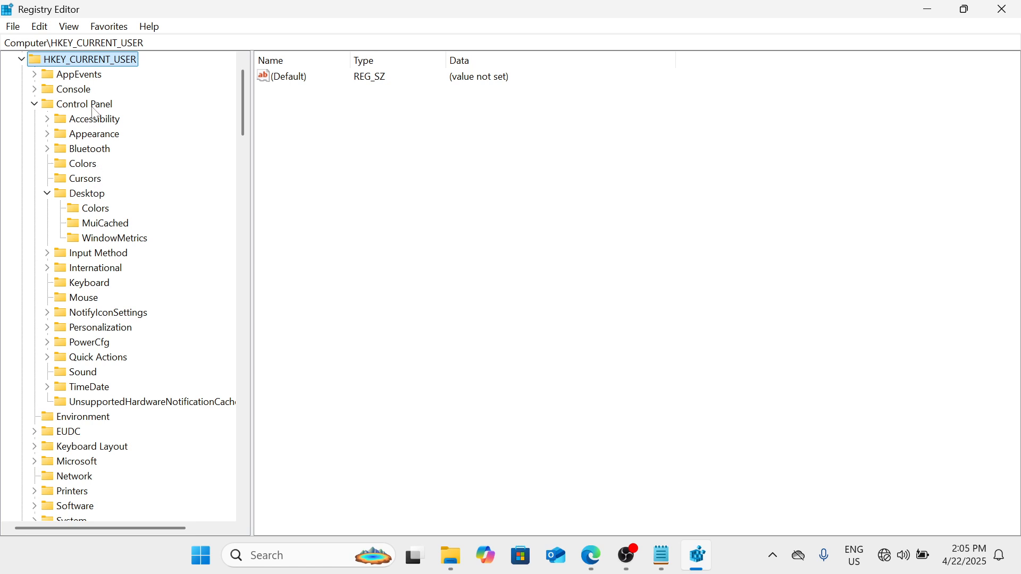
pyautogui.scroll(1, 88, 98)
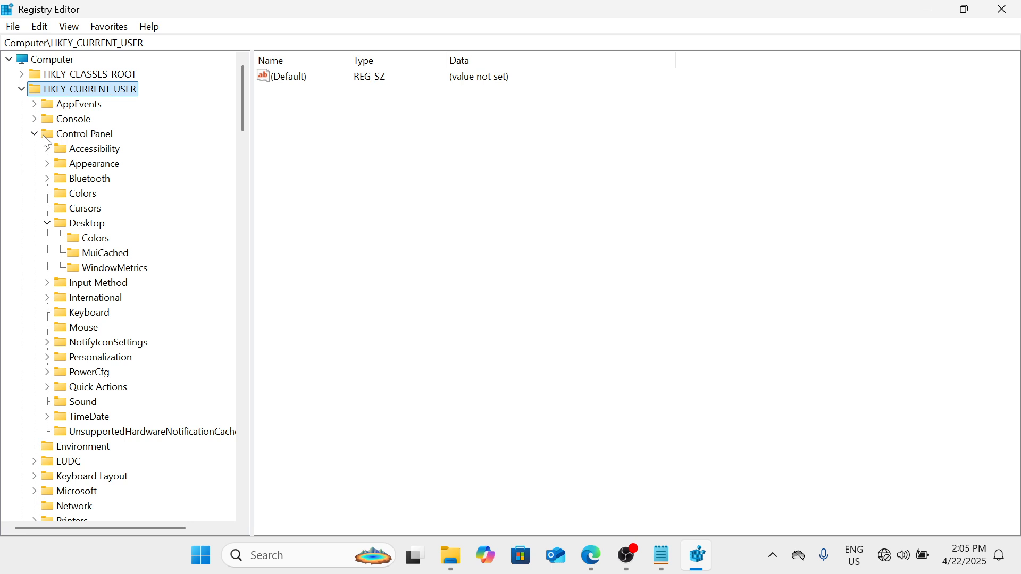
pyautogui.doubleClick(61, 139)
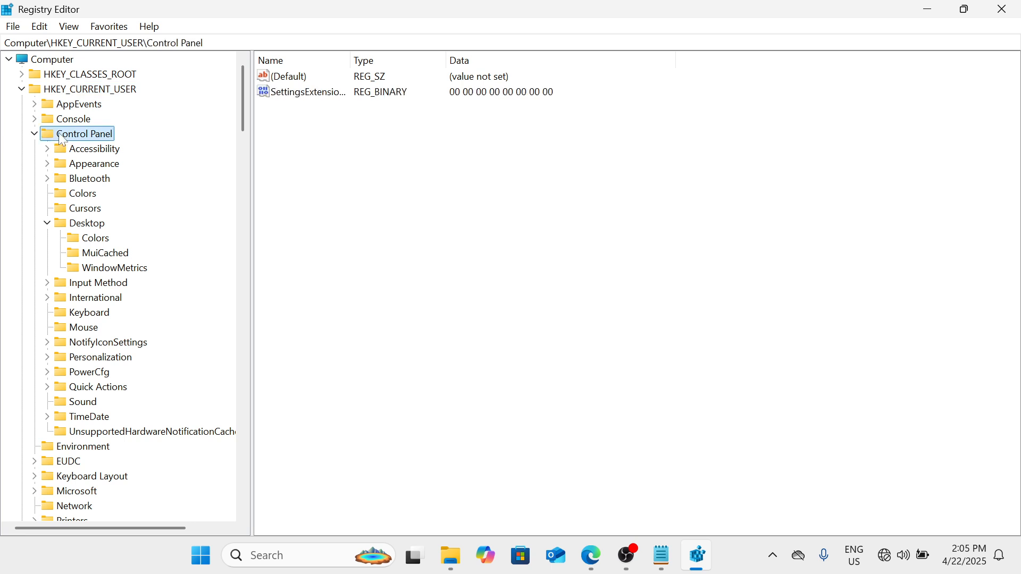
pyautogui.doubleClick(62, 140)
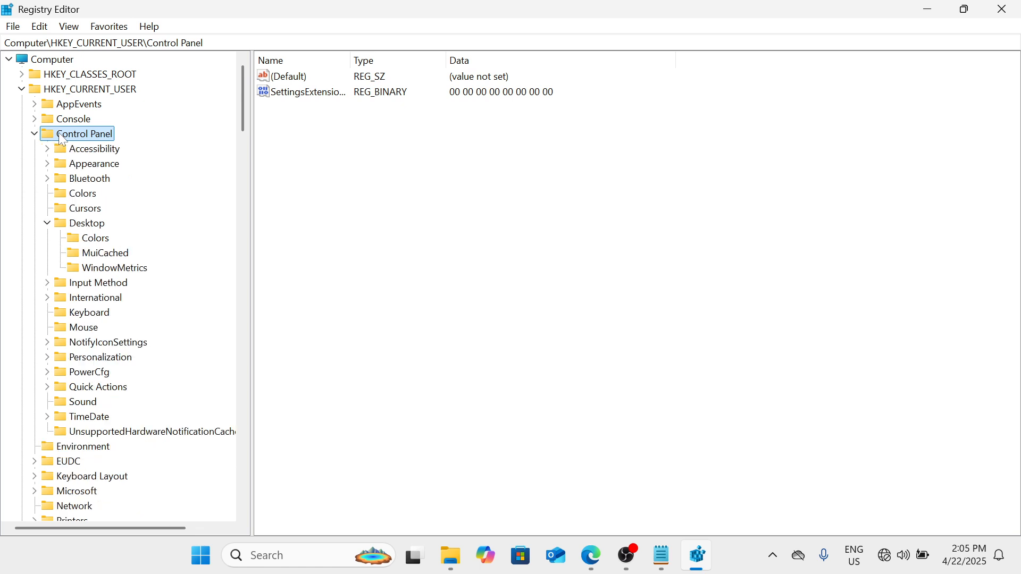
pyautogui.doubleClick(87, 226)
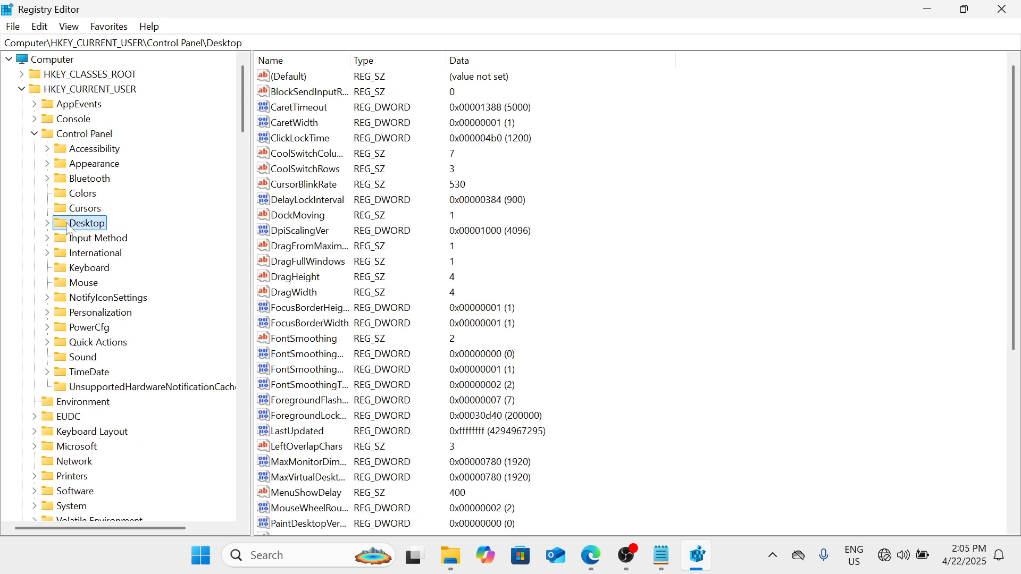
pyautogui.doubleClick(77, 226)
pyautogui.scroll(-6, 600, 198)
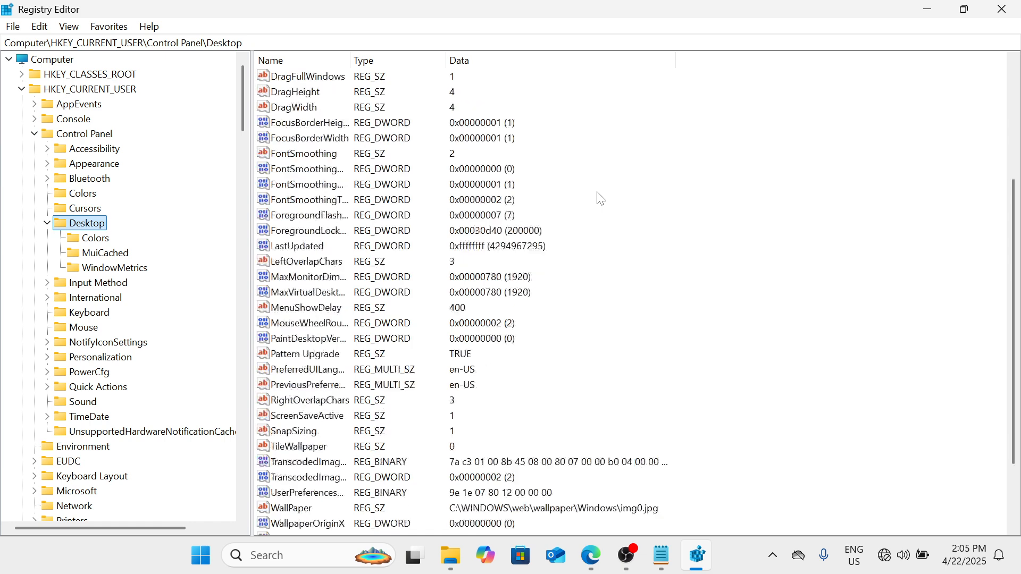
pyautogui.rightClick(739, 219)
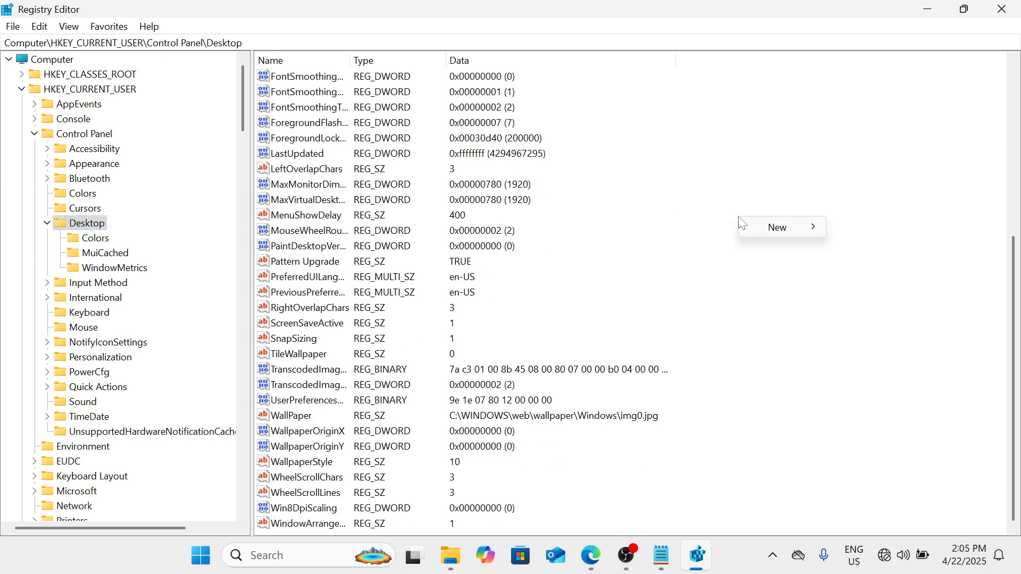
pyautogui.moveTo(768, 228)
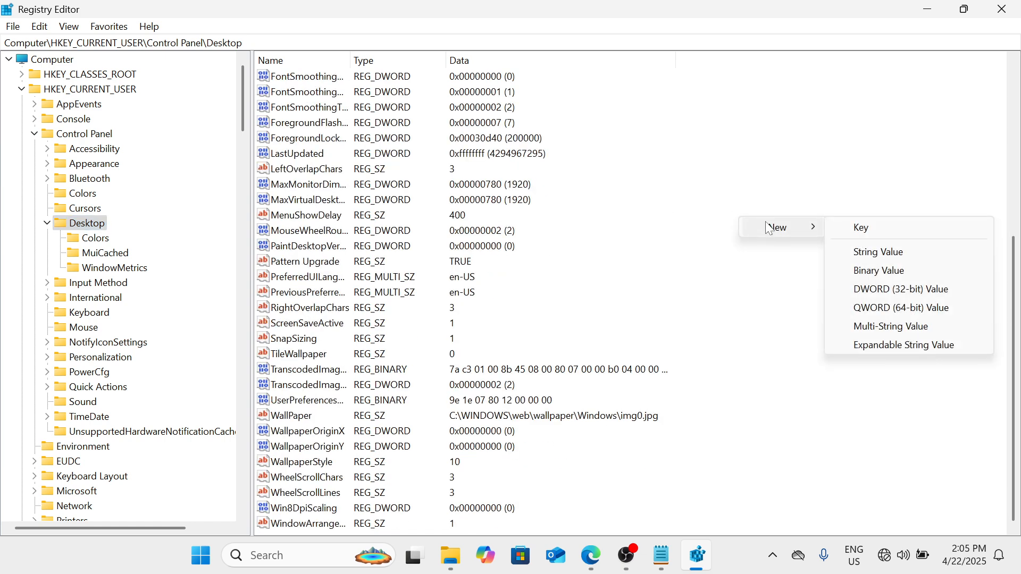
pyautogui.click(893, 227)
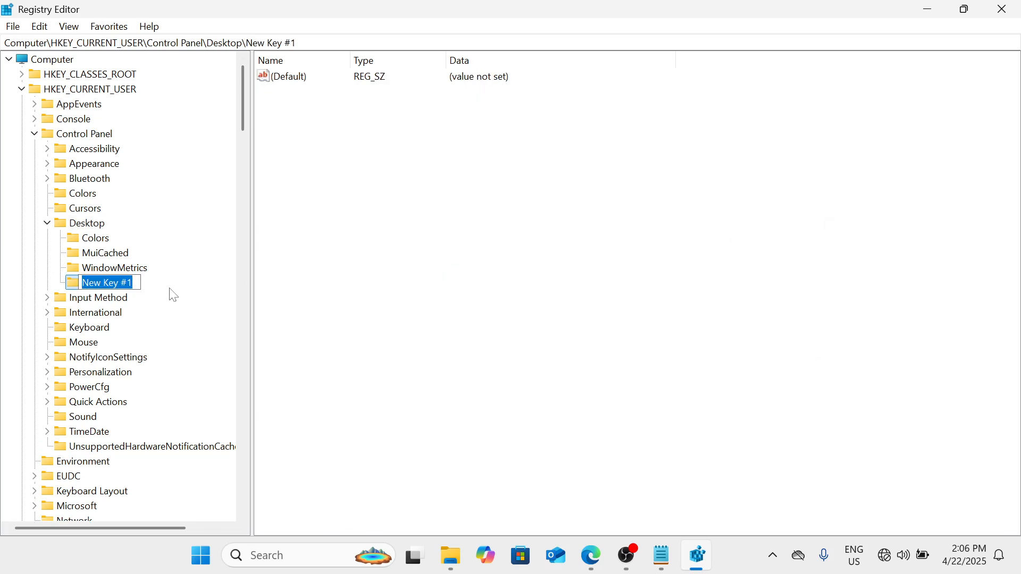
pyautogui.press('BackSpace')
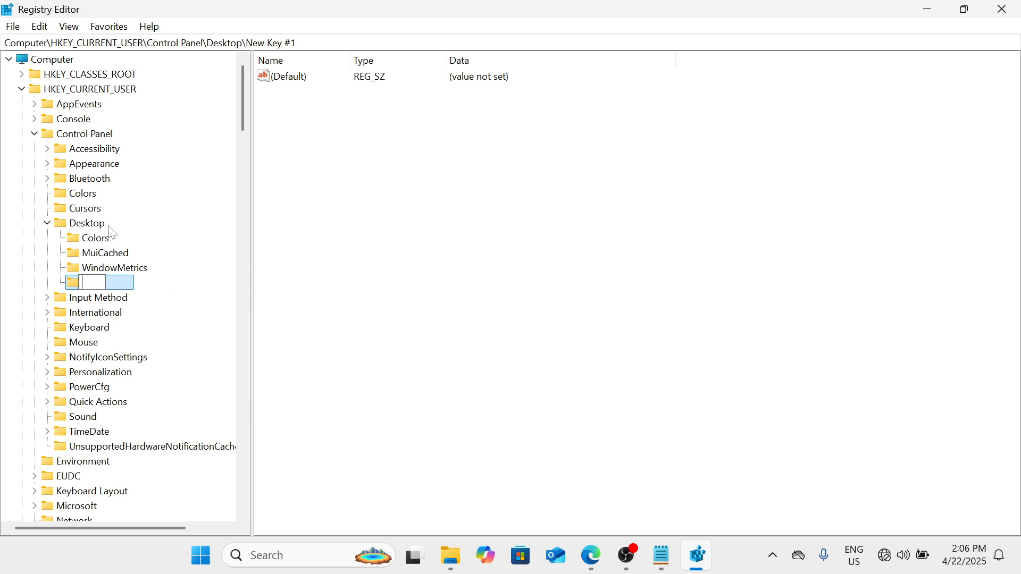
pyautogui.press('Return')
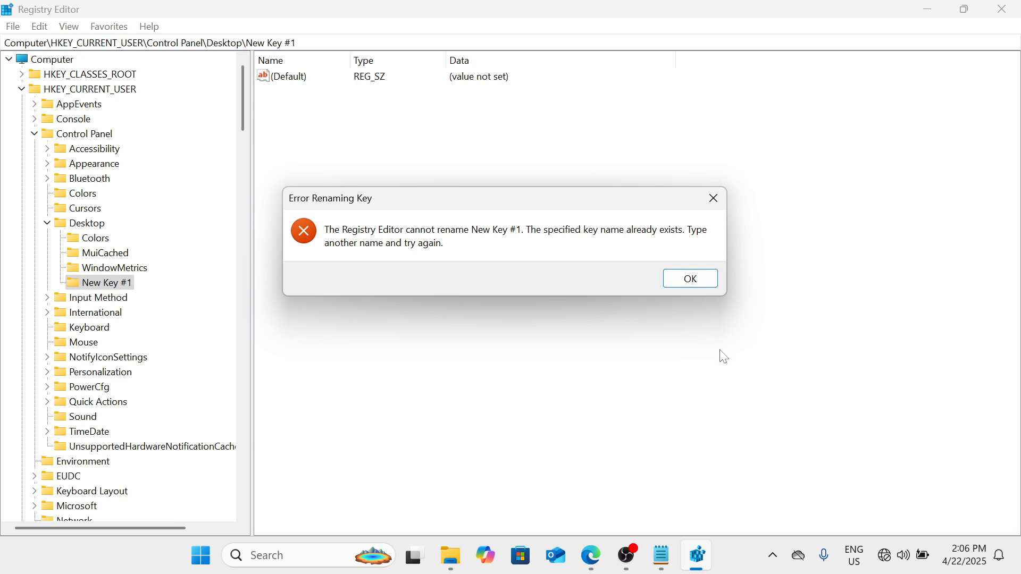
pyautogui.click(711, 277)
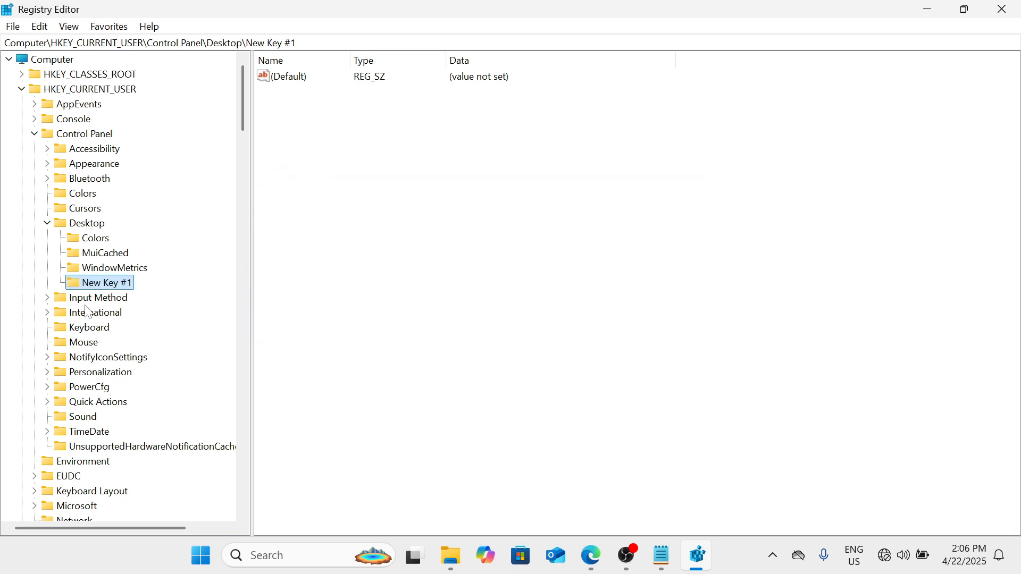
pyautogui.press('Delete')
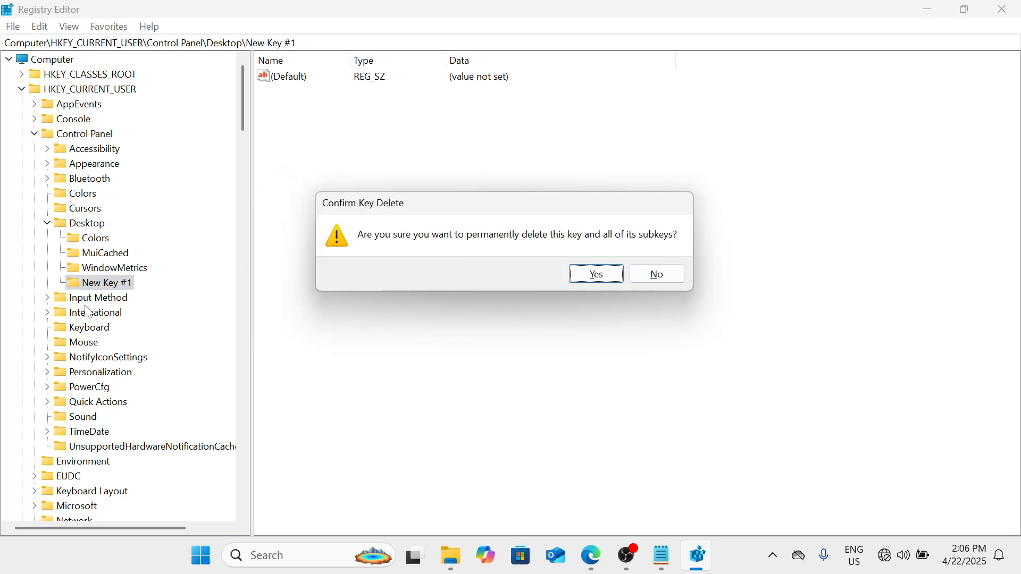
pyautogui.click(611, 273)
# Create a DWORD (32-bit) value named WaitToKillServiceTimeOut in the HKEY_CURRENT_USER\Control Panel\Desktop key.
pyautogui.click(85, 224)
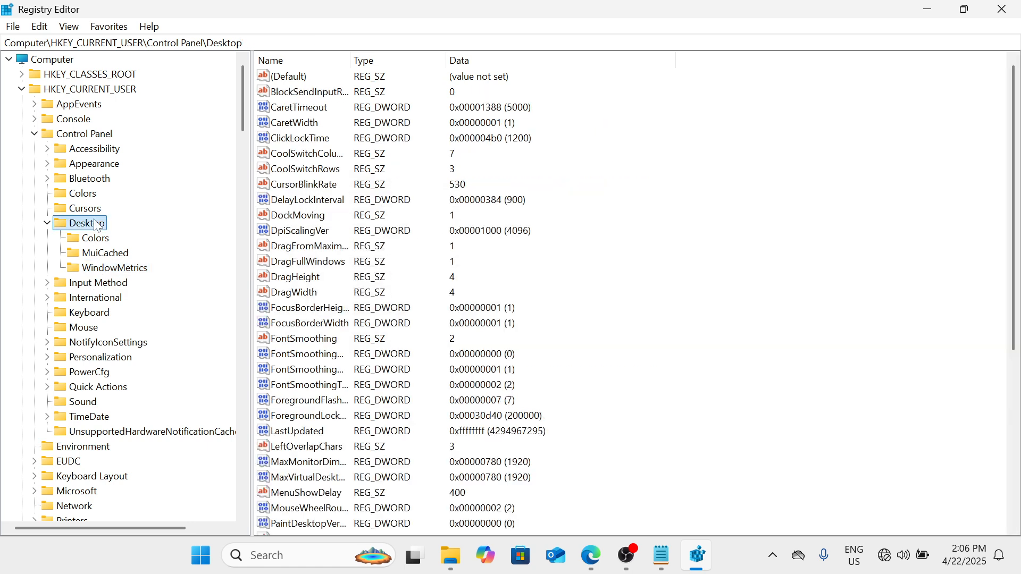
pyautogui.rightClick(598, 214)
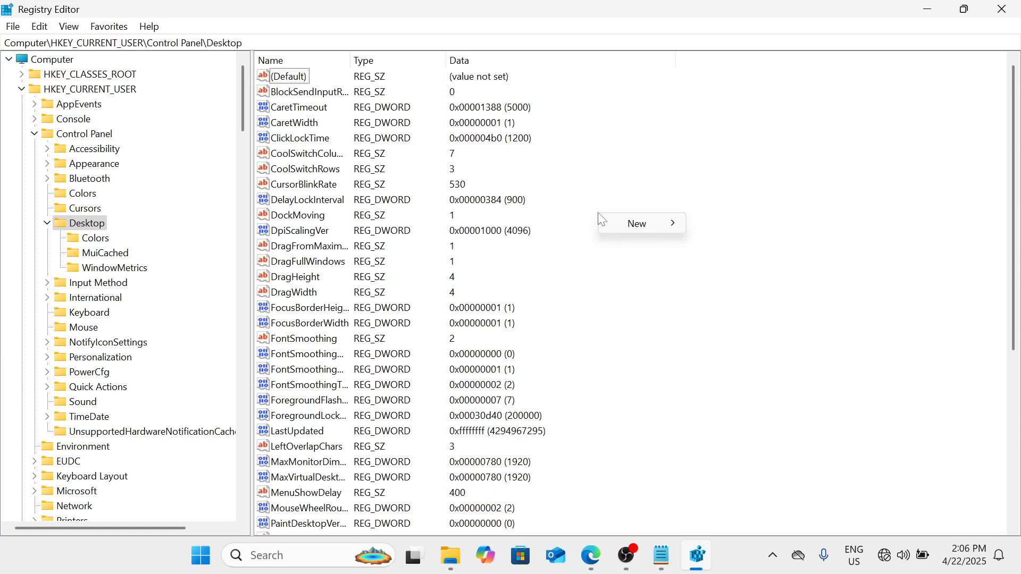
pyautogui.moveTo(628, 228)
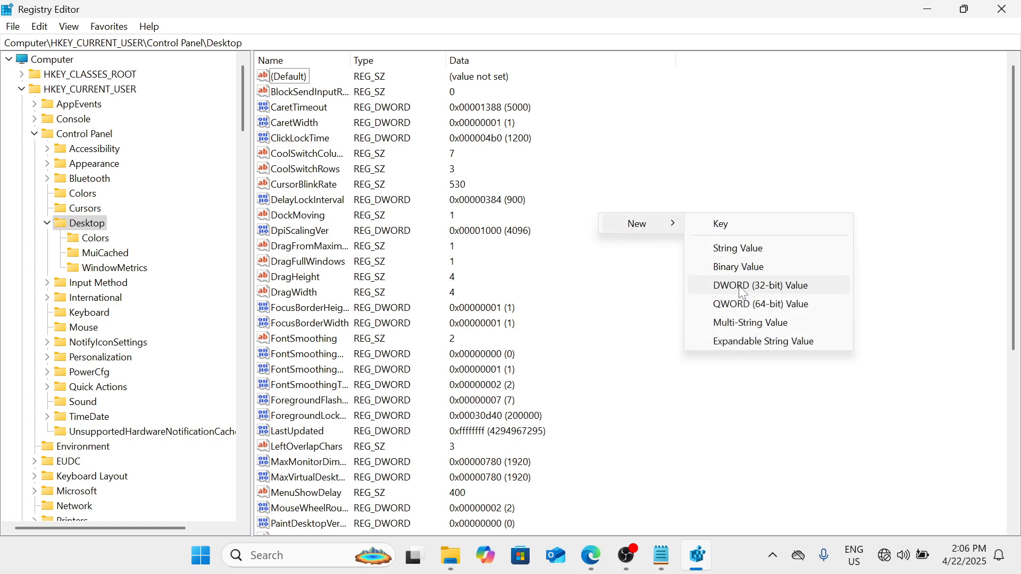
pyautogui.click(743, 292)
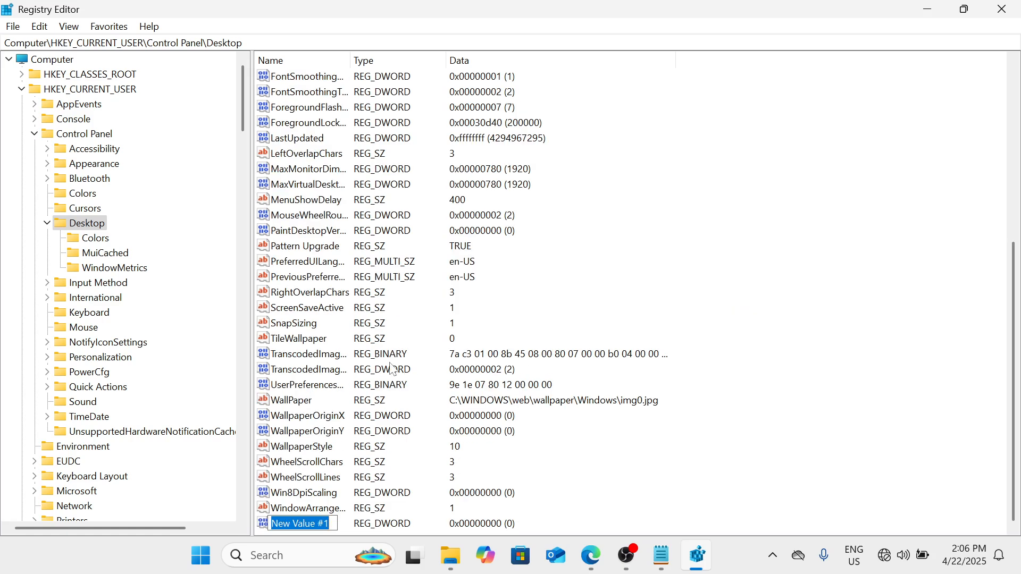
pyautogui.write('W')
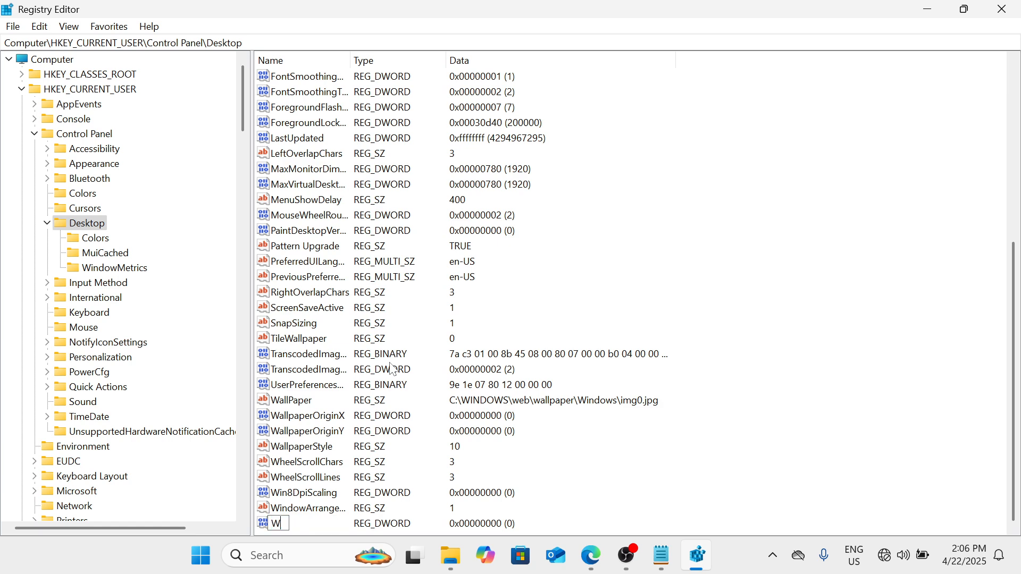
pyautogui.write('ait')
pyautogui.scroll(-20, 43, 292)
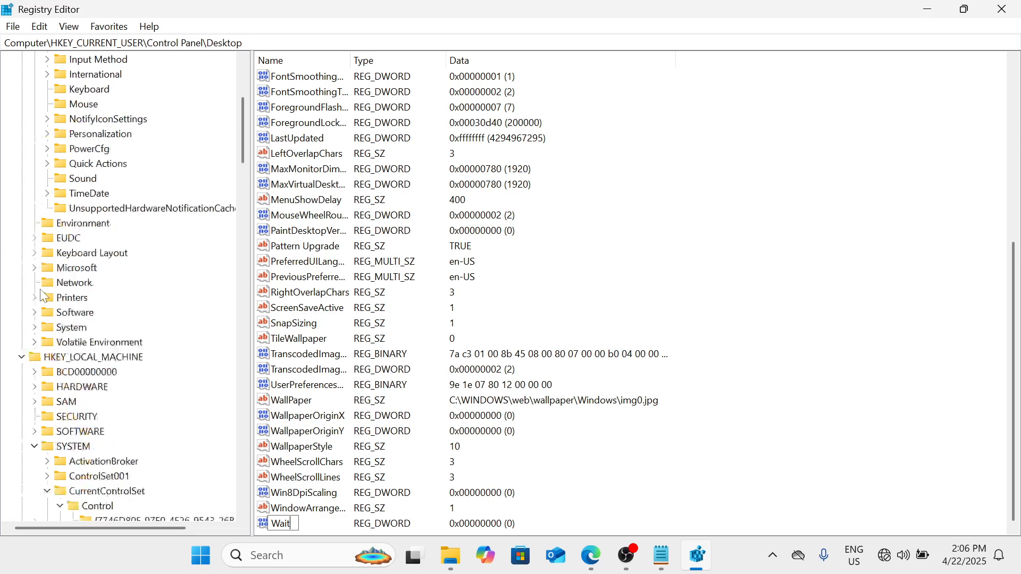
pyautogui.scroll(-20, 44, 296)
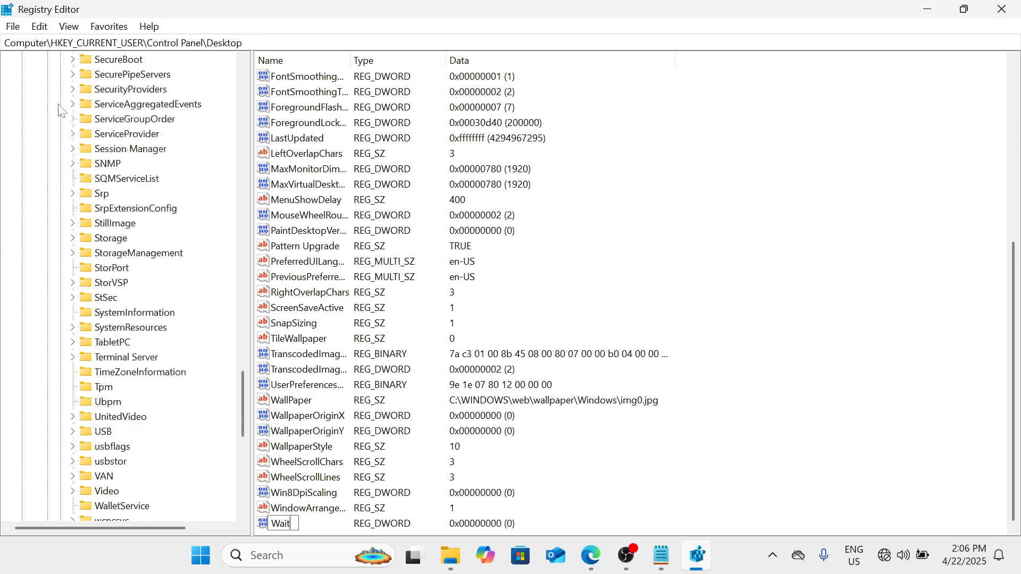
pyautogui.scroll(20, 122, 175)
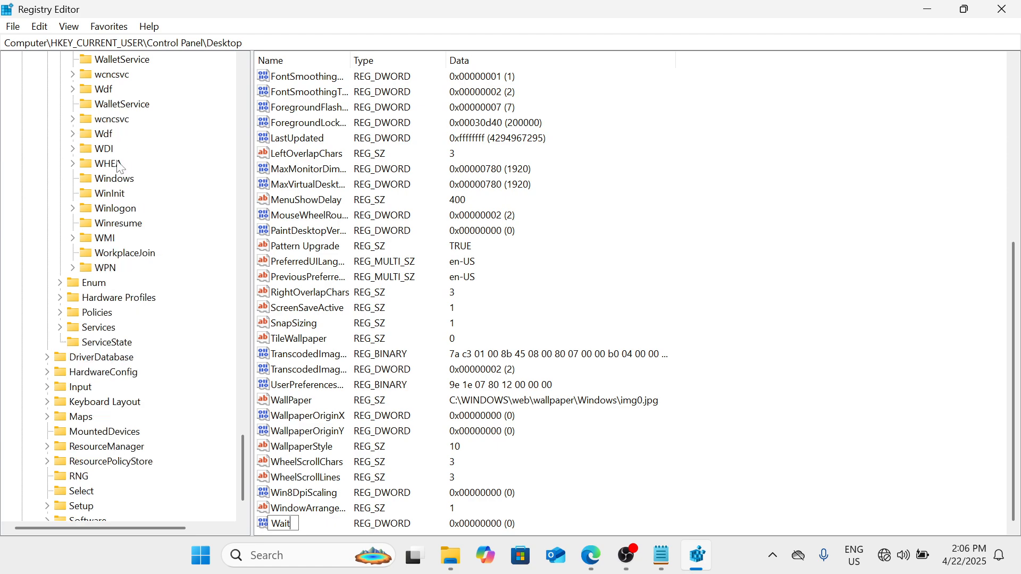
pyautogui.scroll(20, 119, 168)
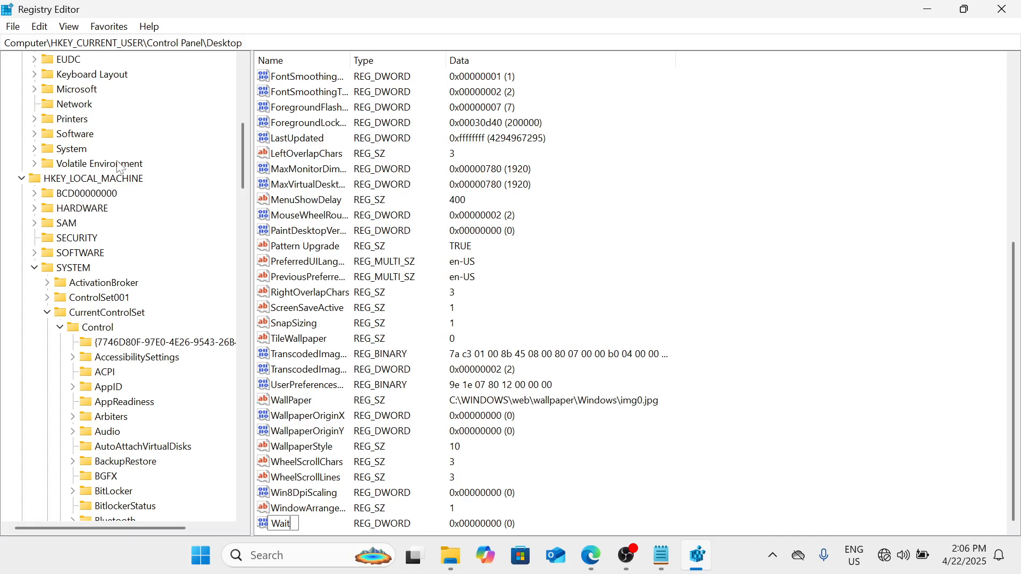
pyautogui.scroll(-20, 120, 167)
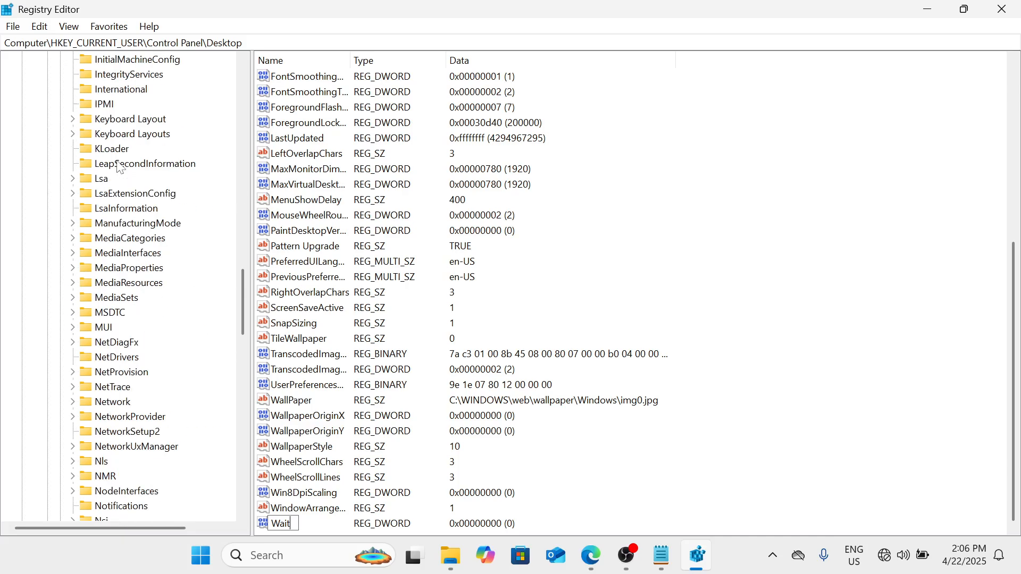
pyautogui.write('ToKillServiceTi')
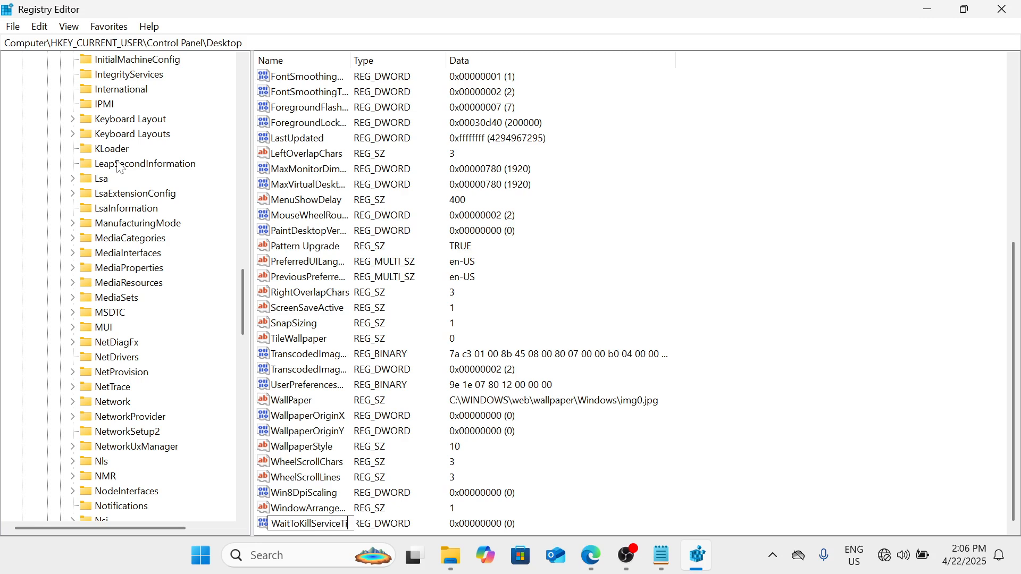
pyautogui.write('meOut')
pyautogui.press('Return')
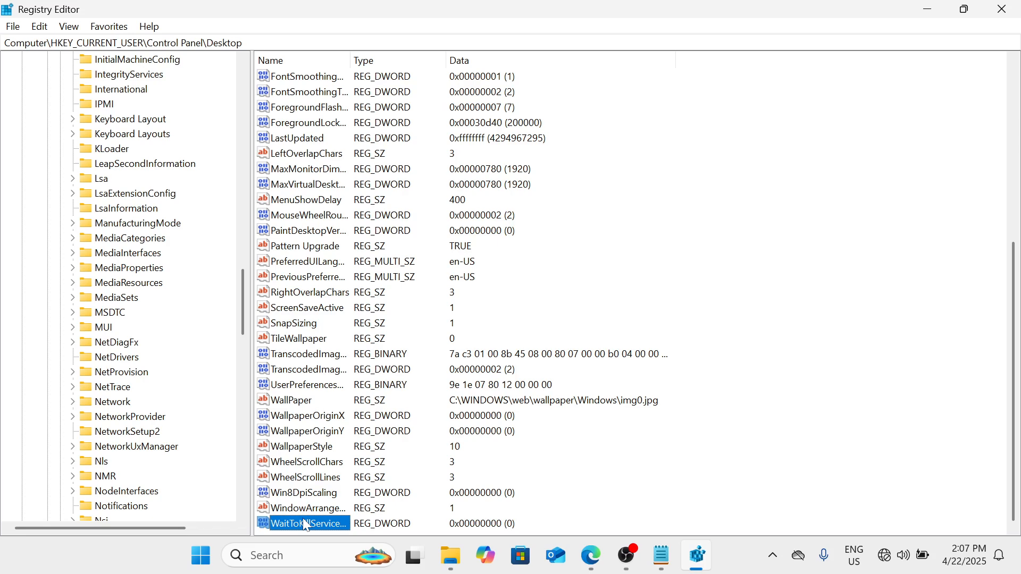
# Enter 2000 as the hexadecimal value data of WaitToKillServiceTimeOut in the Desktop key, and cancel the edit.
pyautogui.rightClick(305, 525)
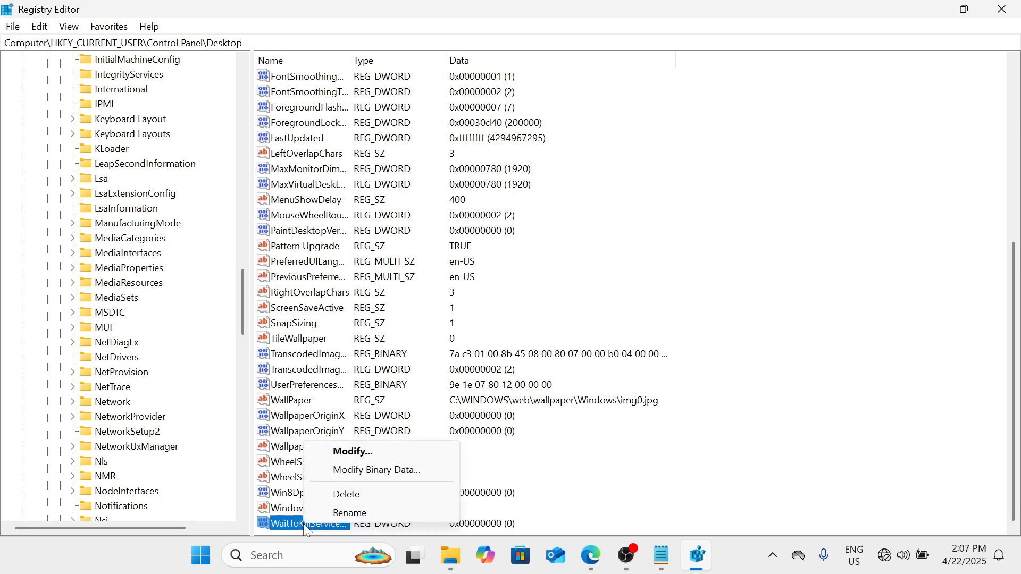
pyautogui.click(351, 452)
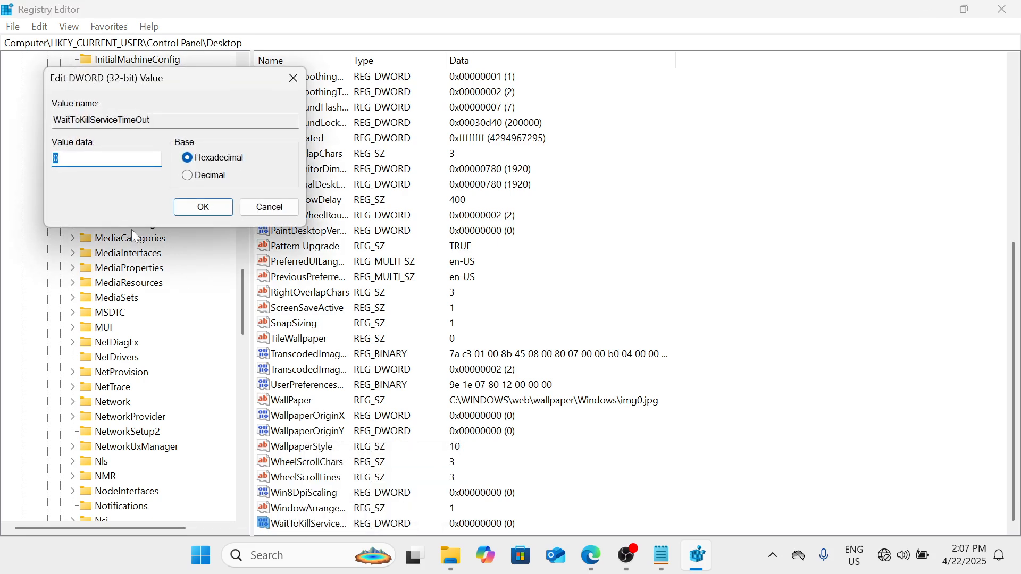
pyautogui.write('2000')
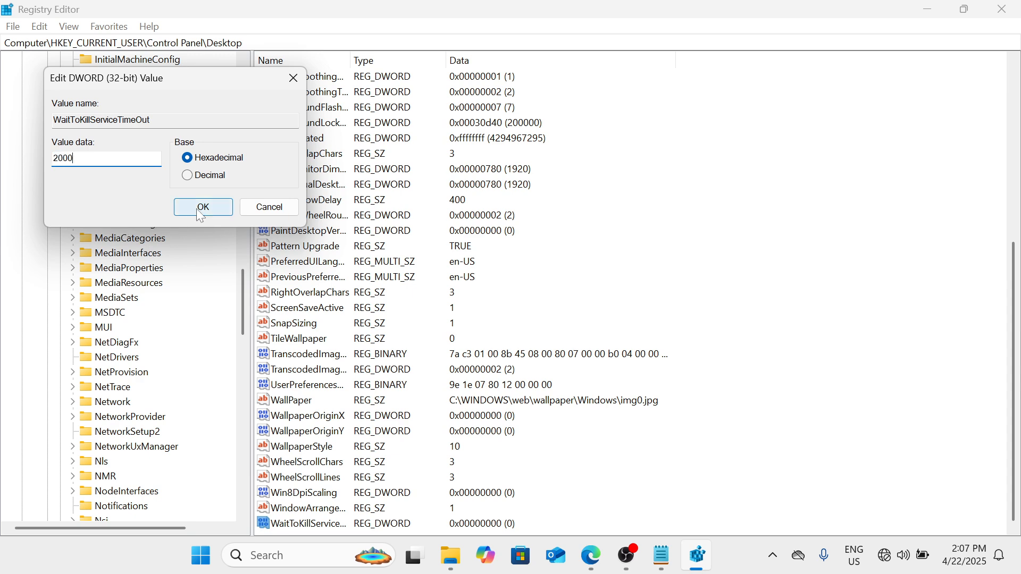
pyautogui.click(263, 208)
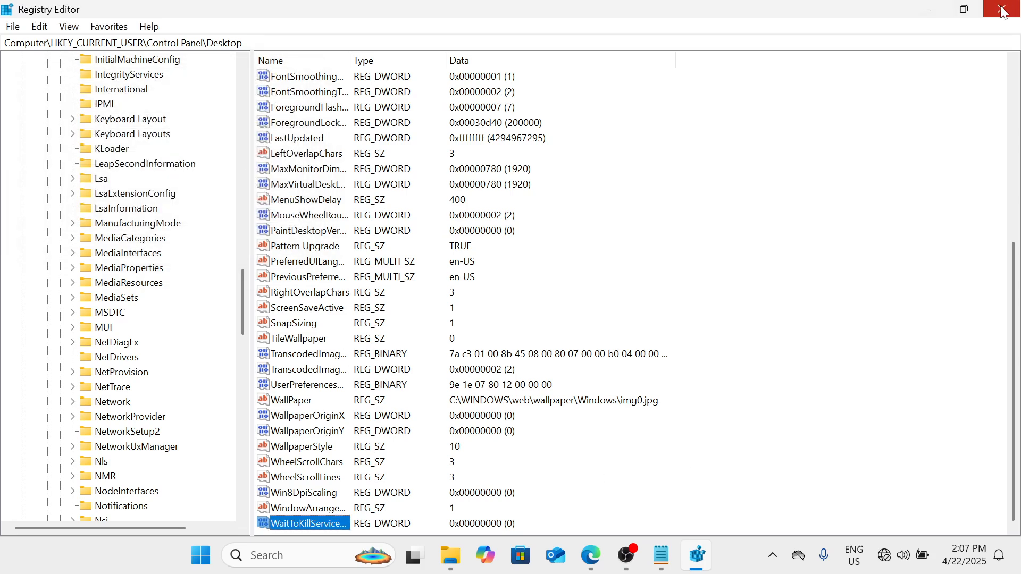
pyautogui.click(631, 565)
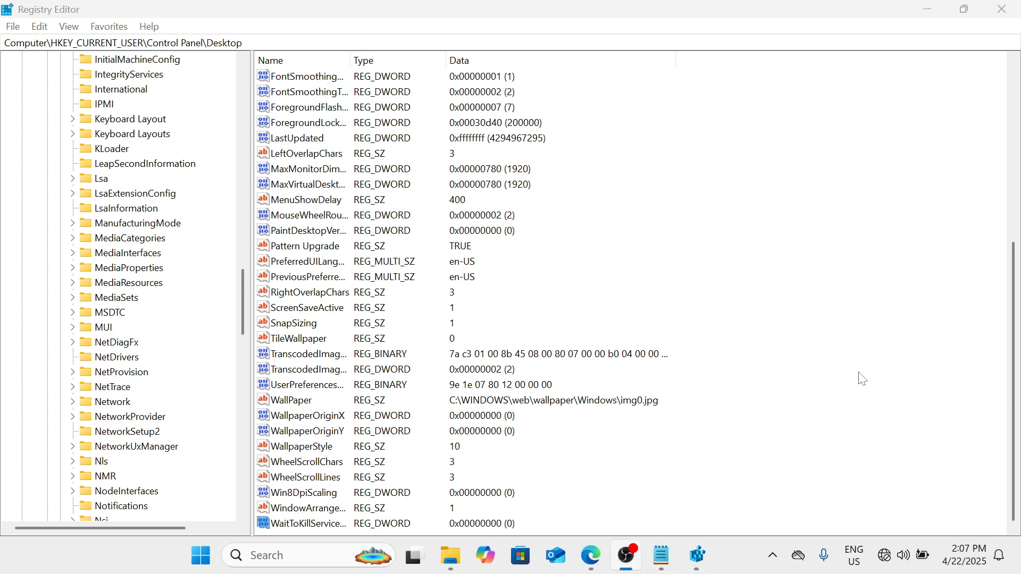